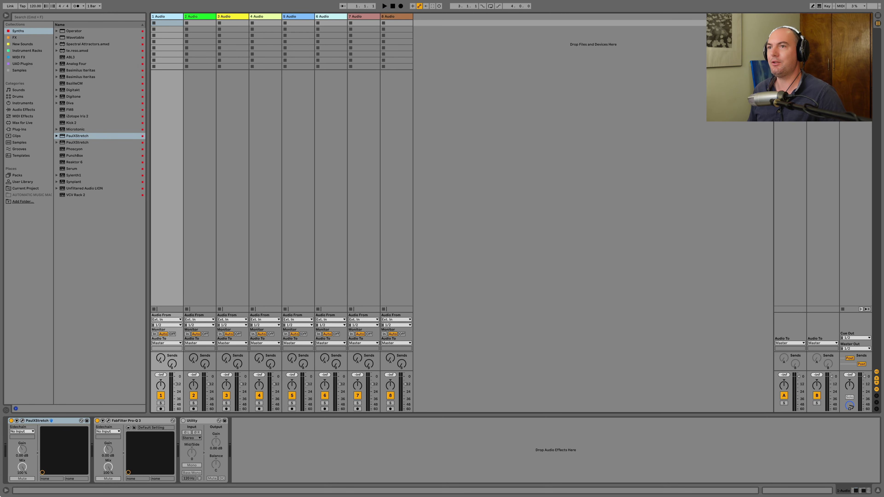
- Open PaulXStretch on track 1, load the sample 15(80BPM).wav into it and start playback
click(23, 420)
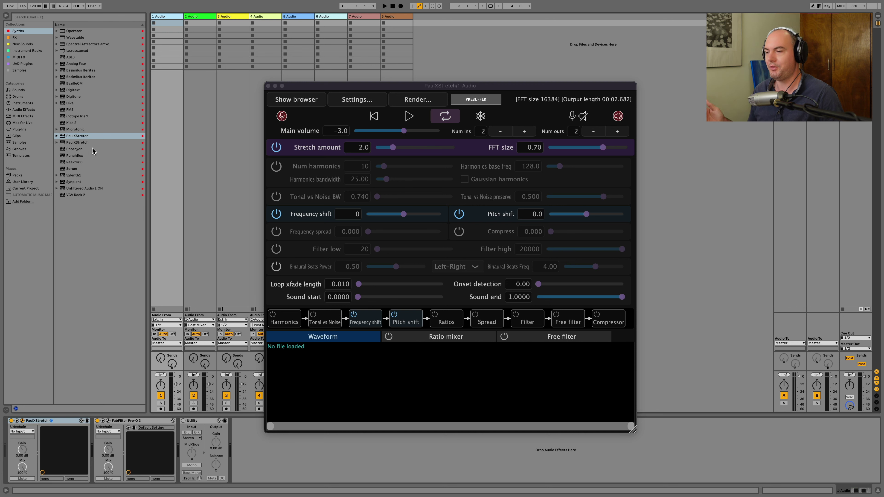
click(16, 143)
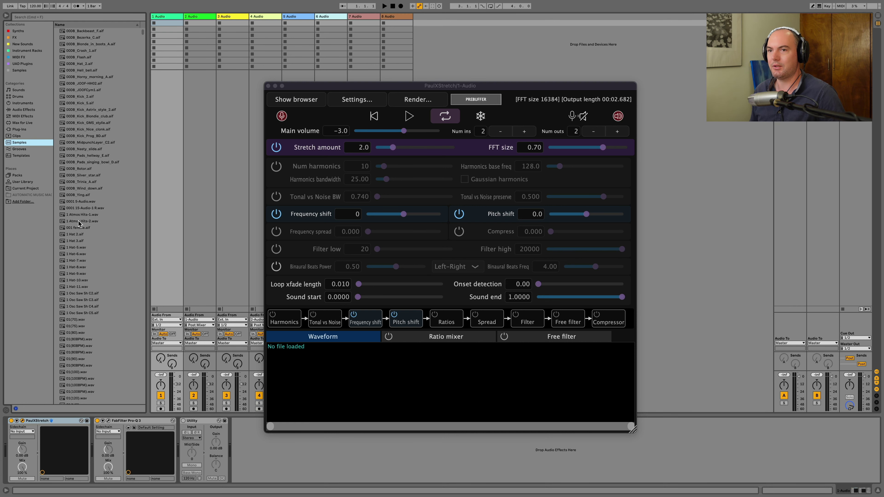
scroll(78, 223, down, 20)
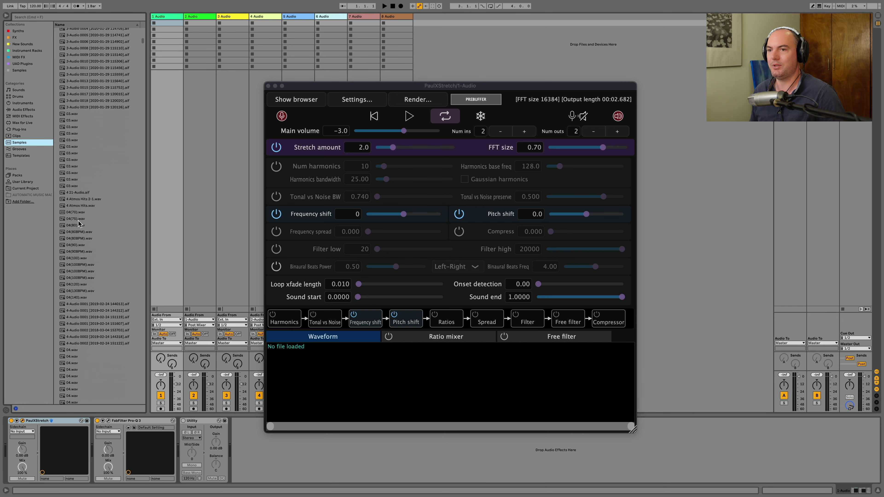
scroll(79, 223, down, 20)
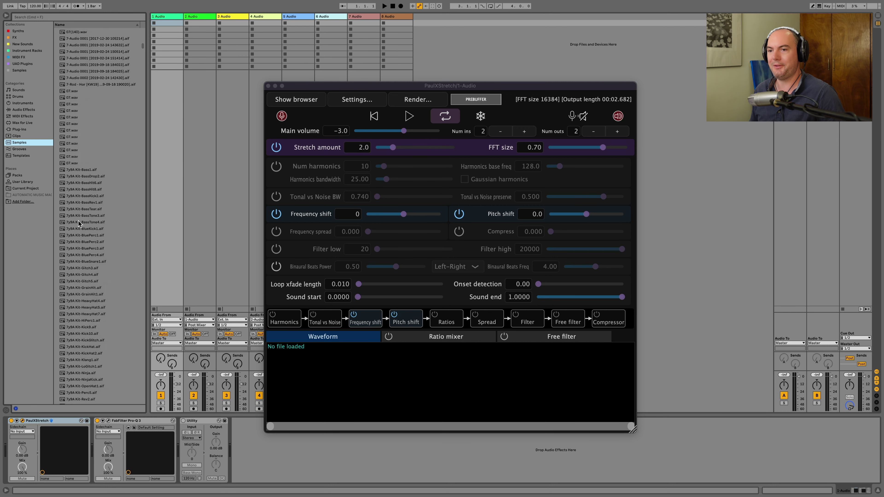
scroll(78, 223, down, 1)
scroll(78, 221, down, 15)
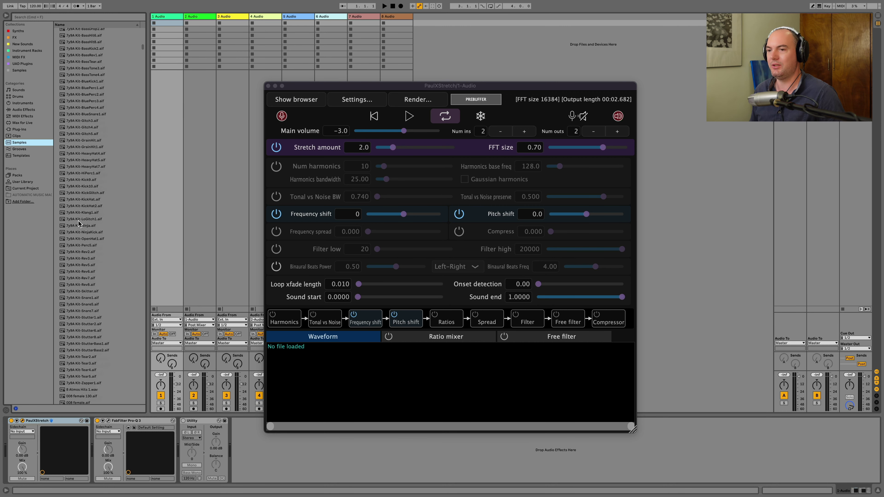
scroll(78, 221, down, 15)
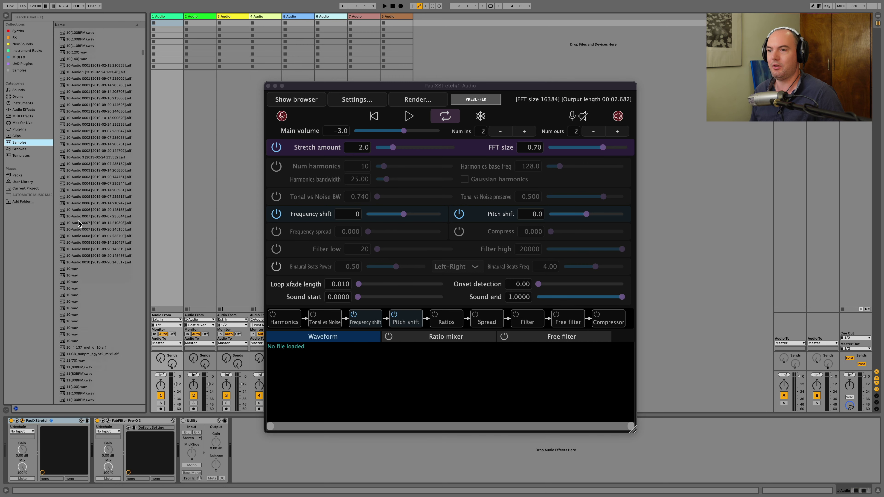
scroll(78, 221, down, 15)
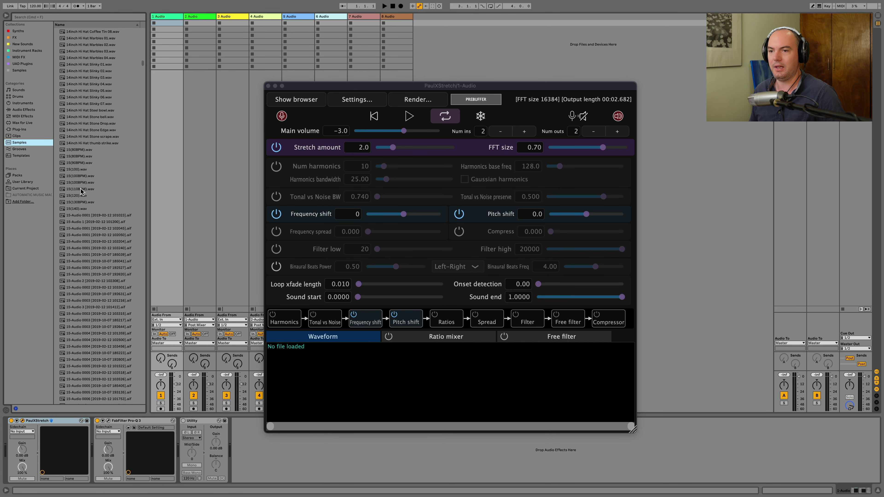
drag(80, 156, 310, 373)
click(410, 116)
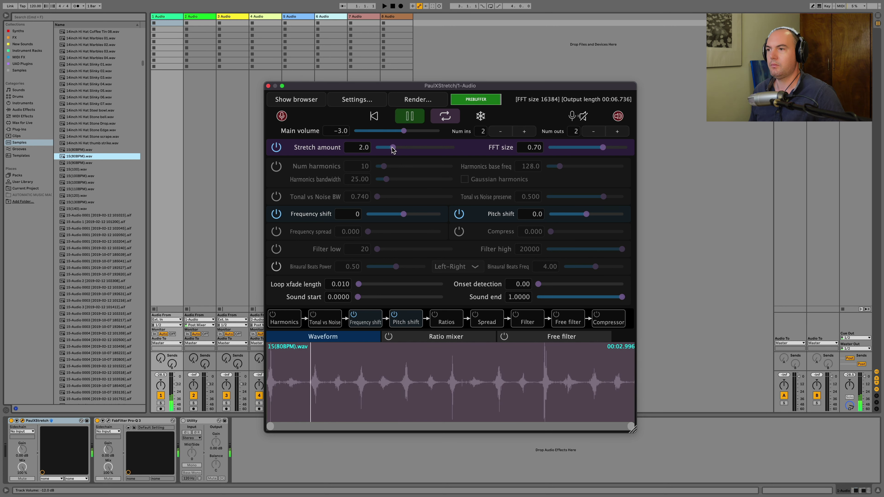
- Set the stretch amount to 116.5 and try FFT sizes of 0.41 and 0.50 before settling on 0.70
drag(394, 149, 421, 153)
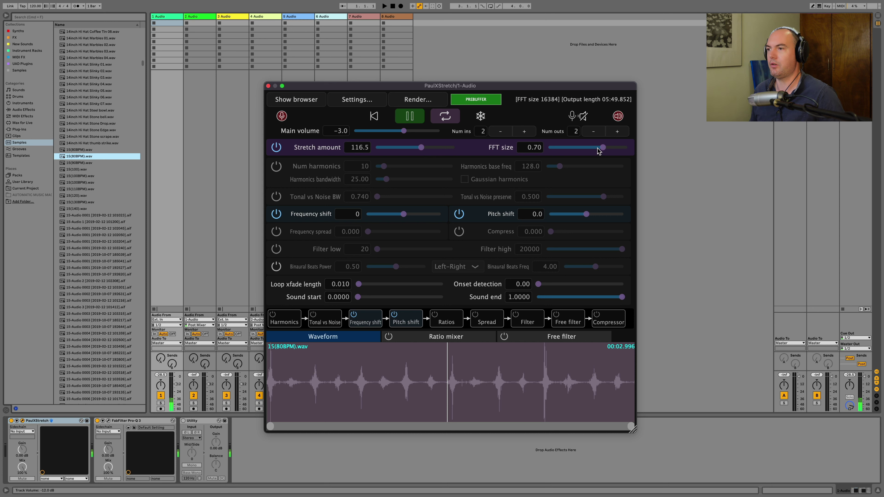
drag(597, 150, 582, 152)
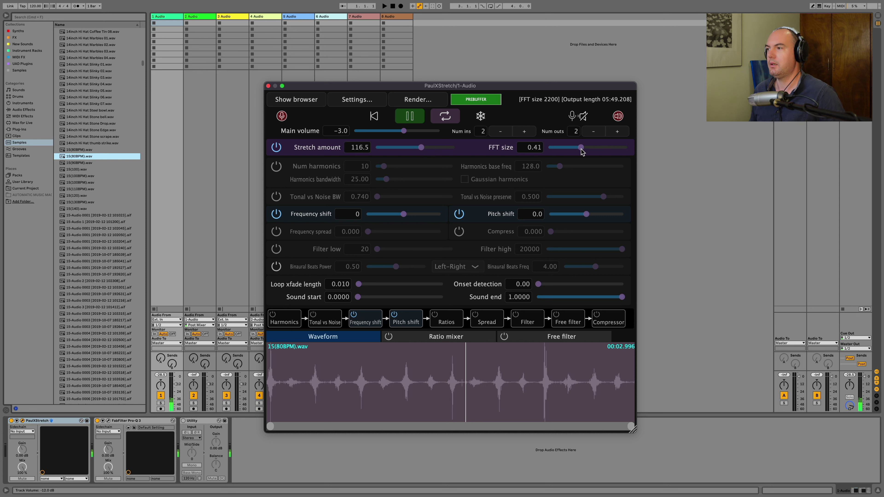
drag(579, 150, 588, 150)
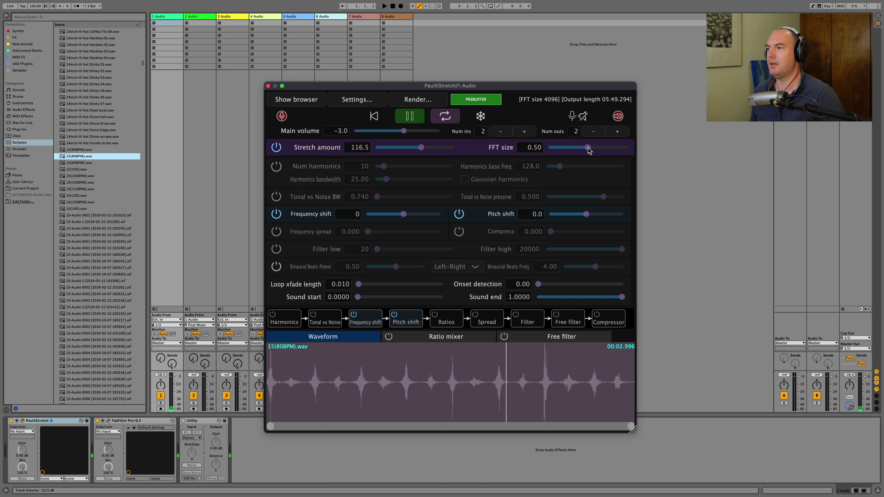
drag(588, 149, 603, 149)
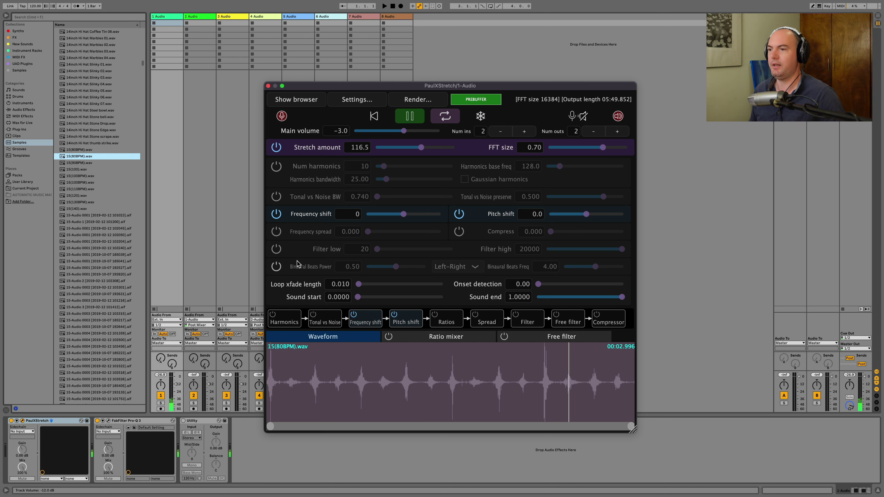
- Try frequency shifts of -393 and 180, and switch the Frequency shift module off
drag(395, 217, 390, 218)
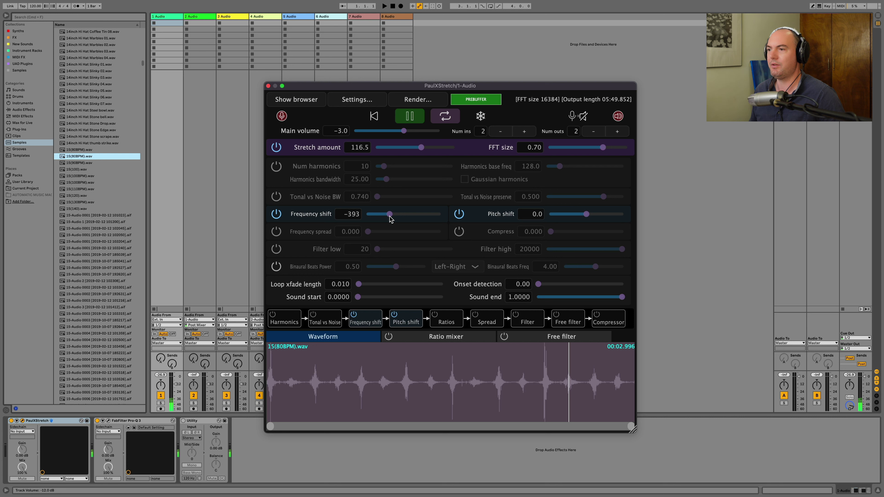
drag(389, 219, 411, 217)
click(275, 214)
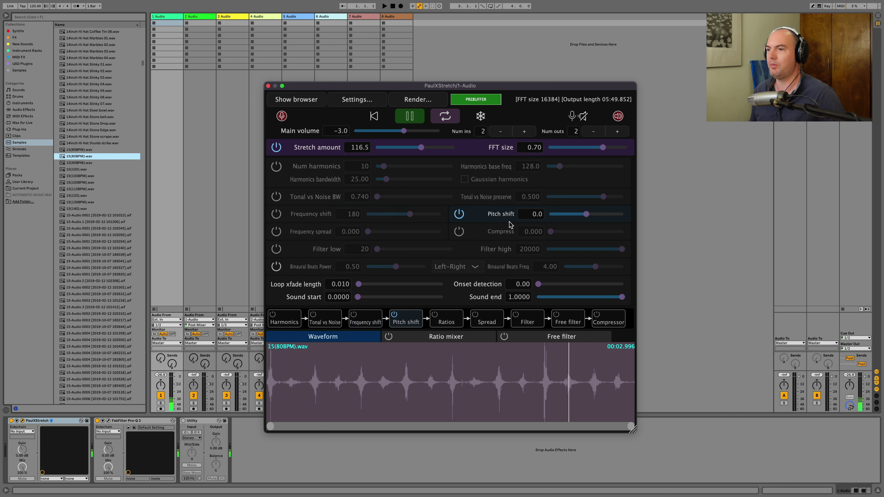
- Set the pitch shift to -13.3 and enable binaural beats with power 0.41 and frequency 0.21
drag(579, 213, 569, 218)
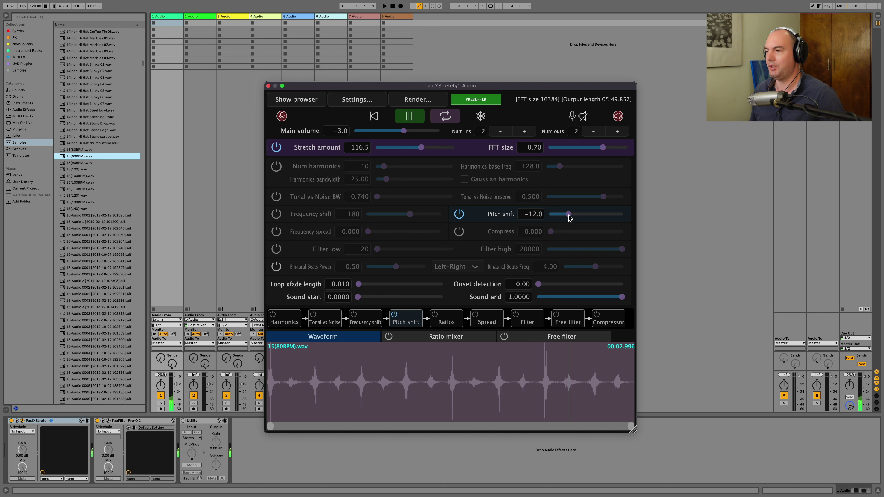
mouse_move(569, 218)
mouse_down()
mouse_move(537, 218)
mouse_move(572, 215)
mouse_up()
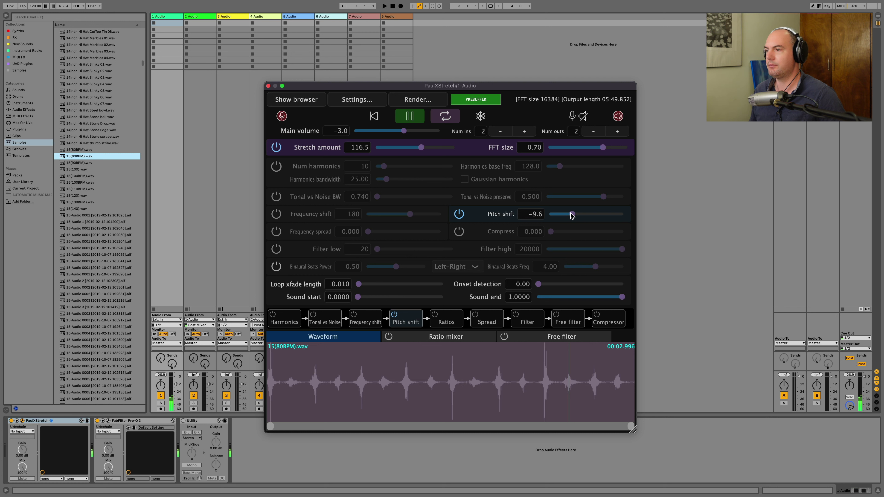
drag(569, 215, 566, 215)
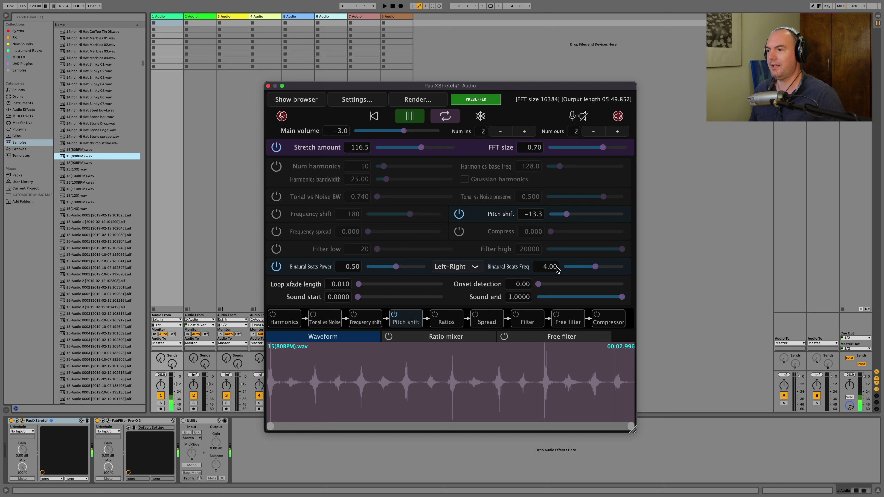
drag(396, 266, 390, 267)
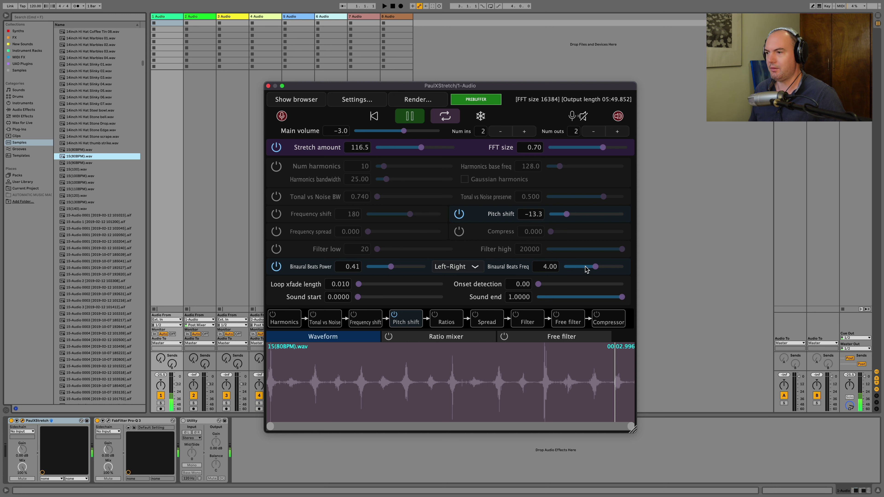
drag(591, 270, 578, 269)
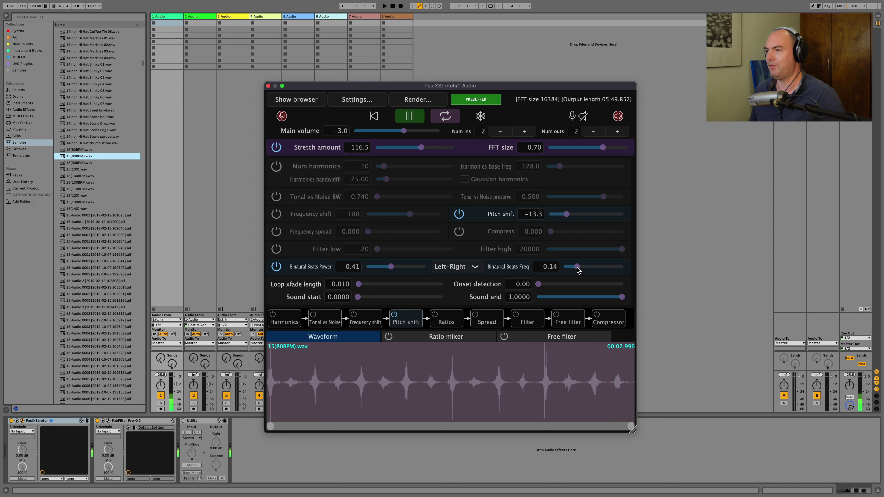
- Enable the ratio mixer and set levels 1, 2, 4, 5 and 6 to about 0.505, 0.725, 0.538, 0.587 and 0.636
click(438, 318)
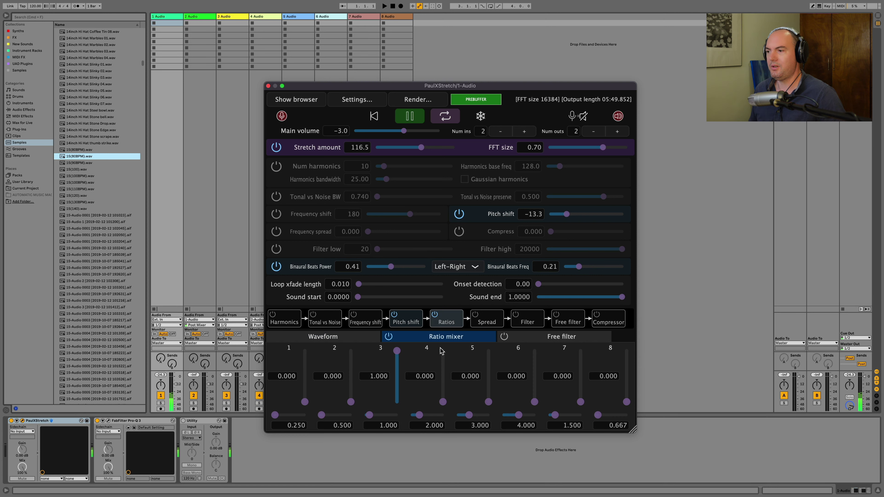
drag(443, 400, 444, 376)
drag(489, 404, 489, 371)
drag(535, 402, 534, 369)
drag(351, 402, 351, 365)
drag(304, 403, 303, 379)
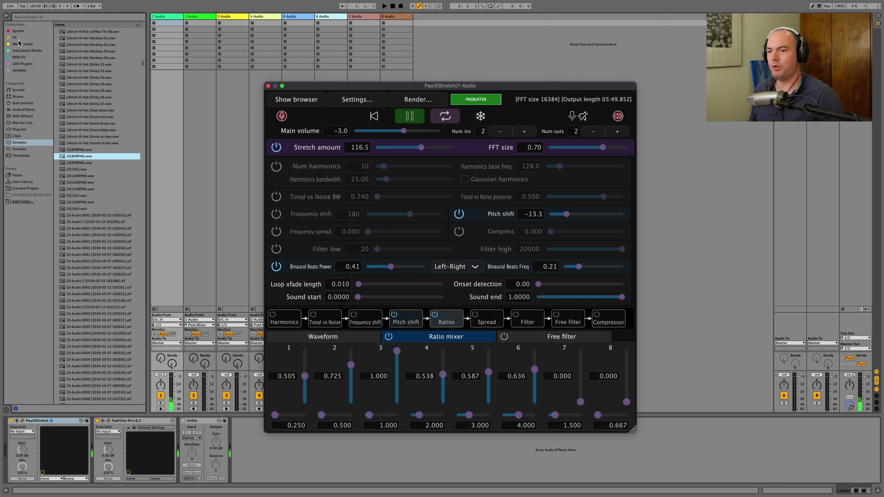
- Add the LFO from the Modulators audio effects directly after PaulXStretch on track 1
click(24, 109)
click(57, 66)
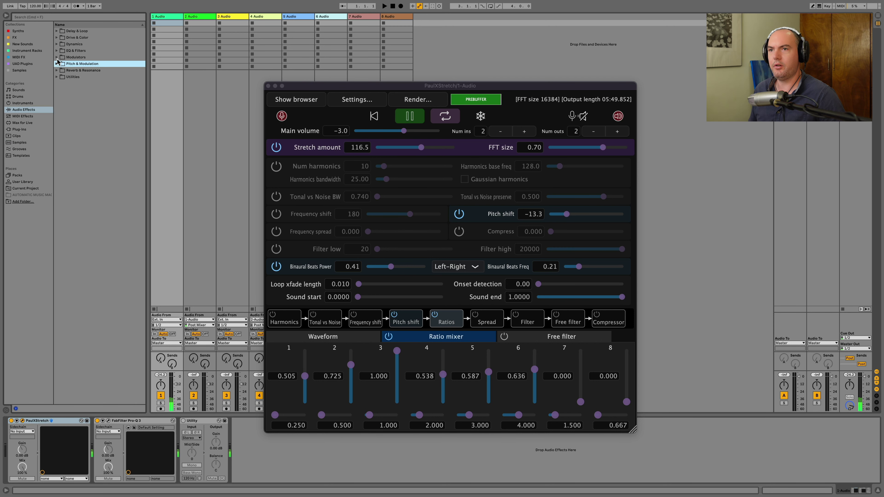
click(56, 57)
double_click(73, 97)
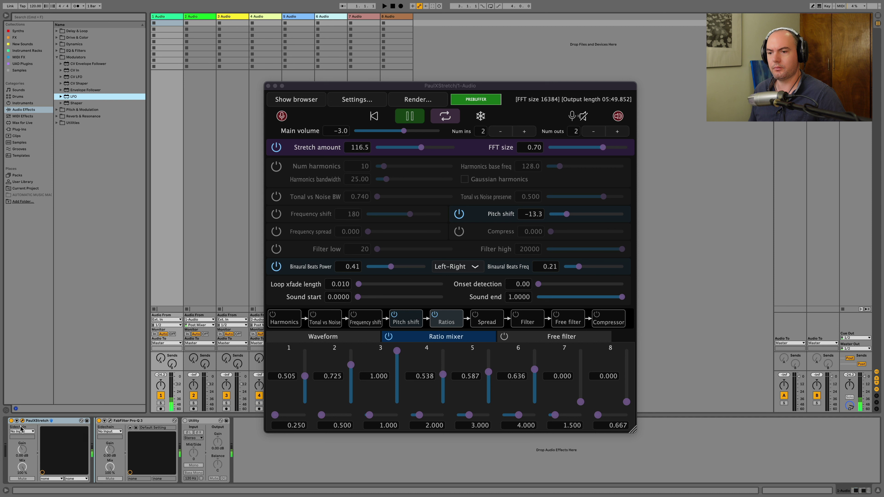
- Expose PaulXStretch's ratio 1 level, map the LFO to it, and reduce the LFO depth to about 29% and rate to about 0.13 Hz
click(301, 395)
click(118, 432)
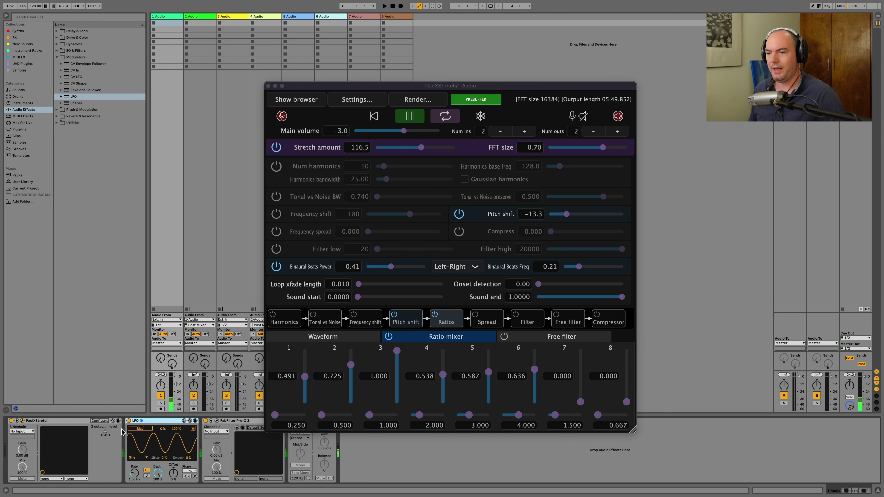
click(139, 428)
click(104, 427)
drag(158, 474, 137, 485)
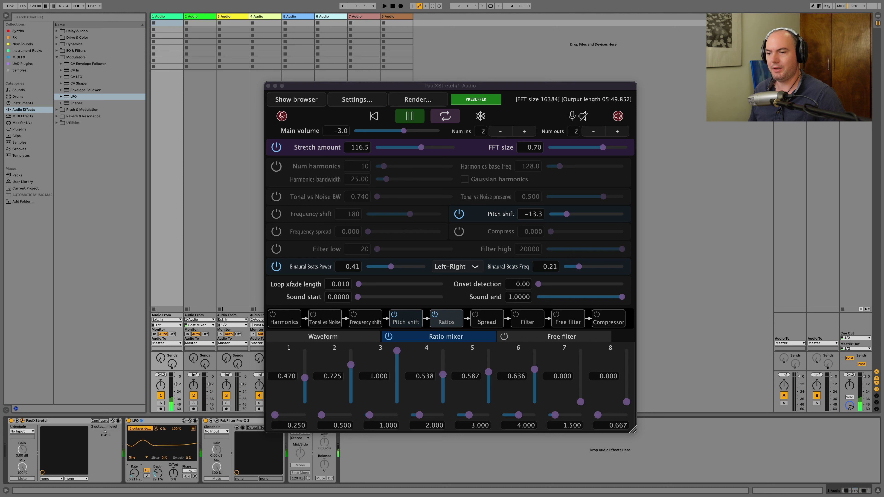
drag(138, 466, 139, 472)
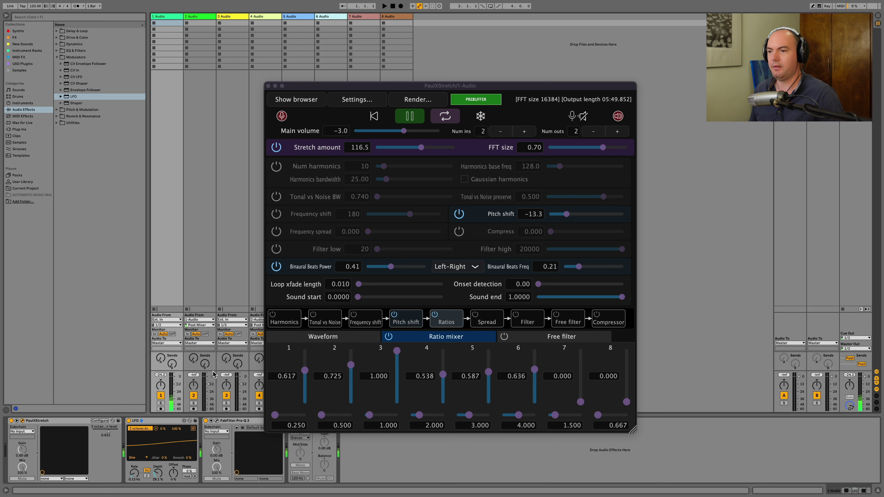
- Record 16 bars of the stretched sound onto track 2 in the Arrangement view and display the recorded clip's waveform
key(Tab)
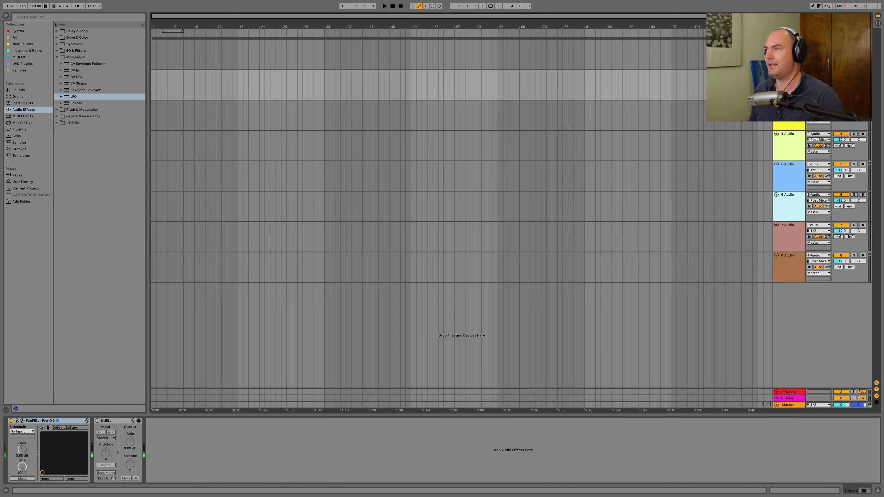
key(Down)
click(401, 6)
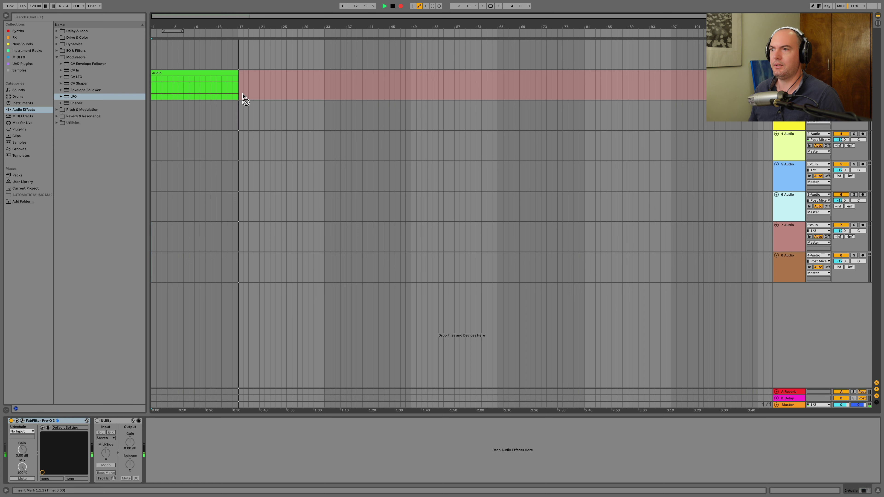
key(space)
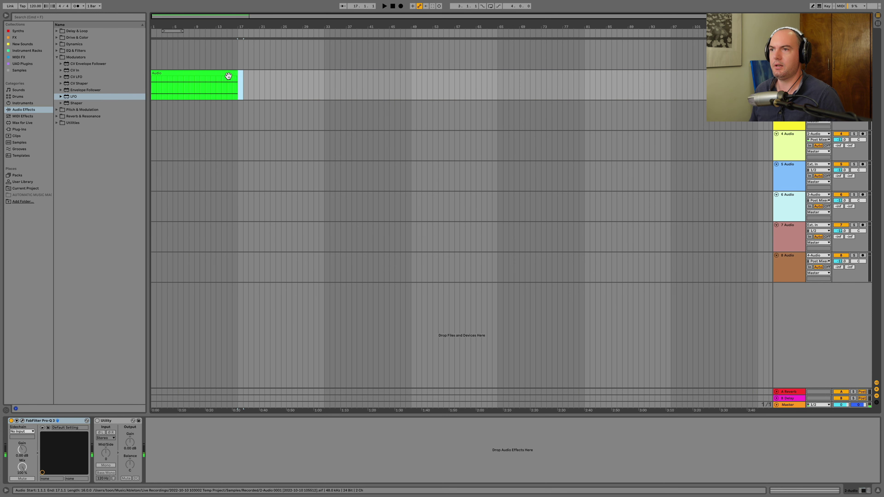
click(234, 75)
click(851, 491)
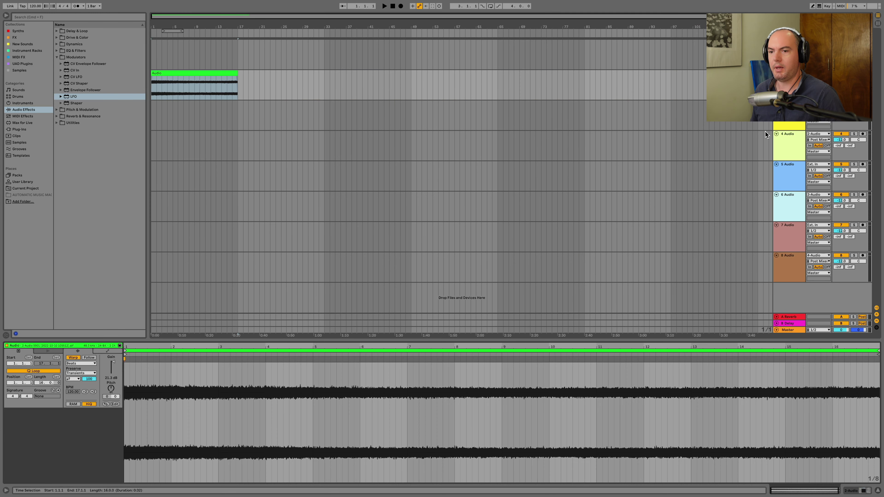
- Open PaulXStretch on track 3 and load the sample 125bpm_Fx_18 - Gm.wav from the Samples library into it
key(Down)
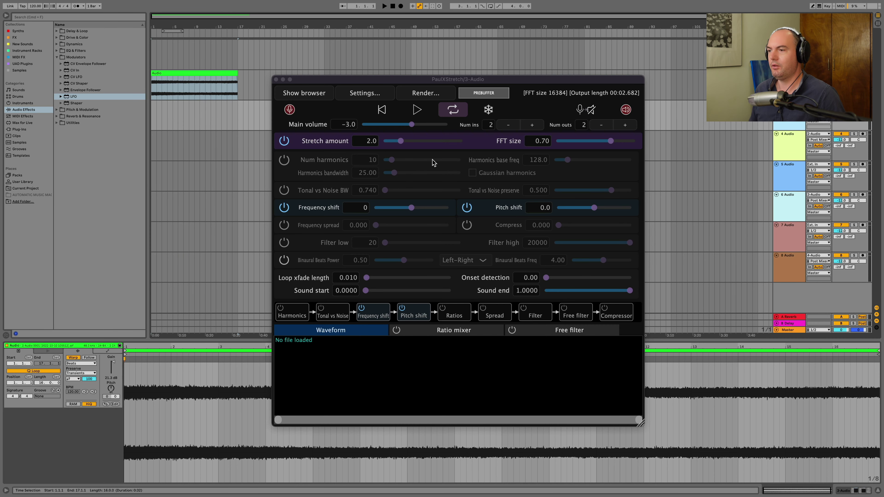
click(19, 142)
scroll(87, 234, down, 15)
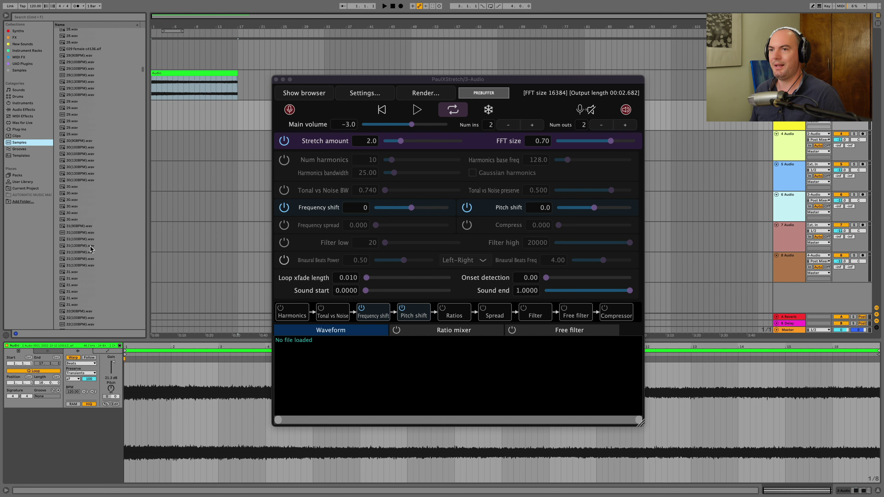
scroll(91, 248, down, 20)
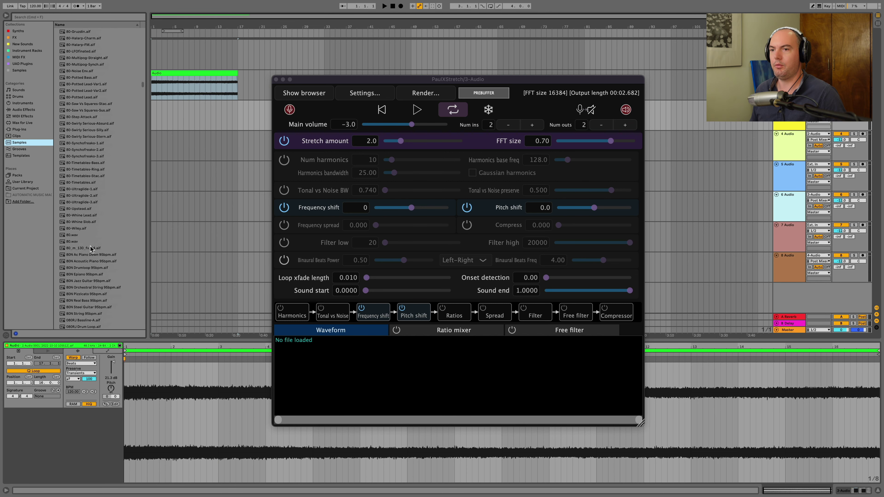
scroll(91, 248, down, 20)
scroll(90, 248, down, 10)
scroll(91, 249, down, 15)
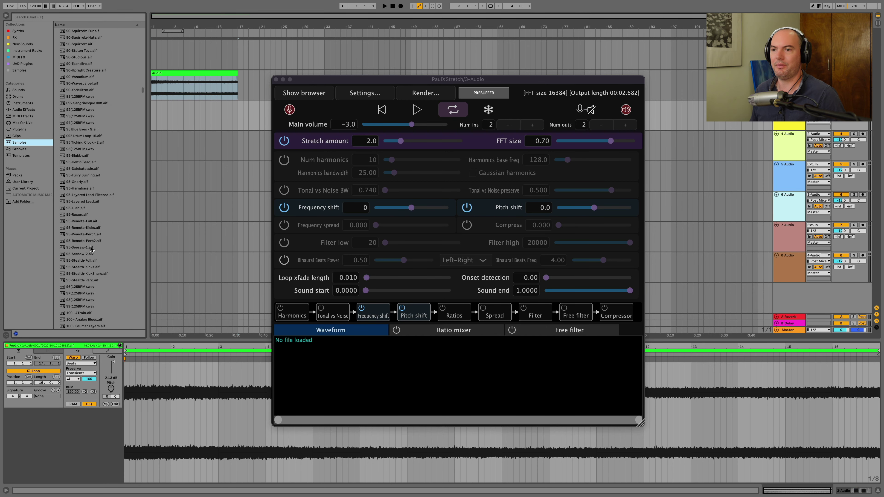
scroll(90, 249, down, 15)
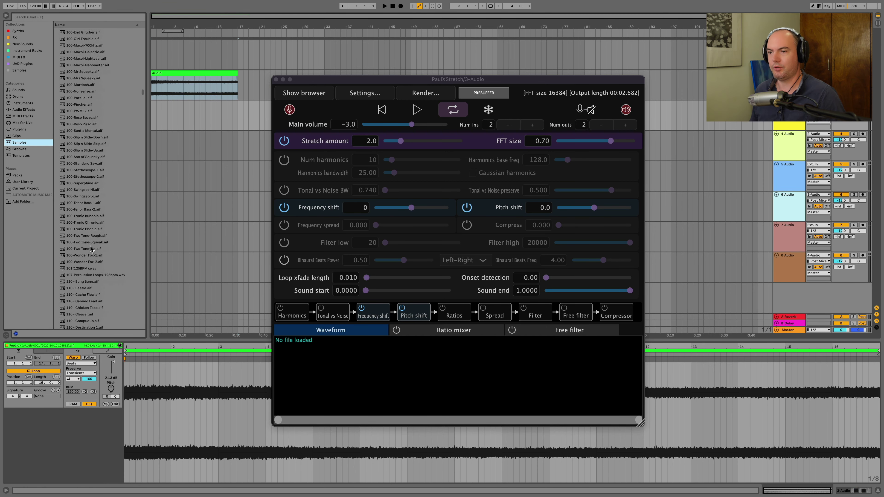
scroll(91, 249, down, 10)
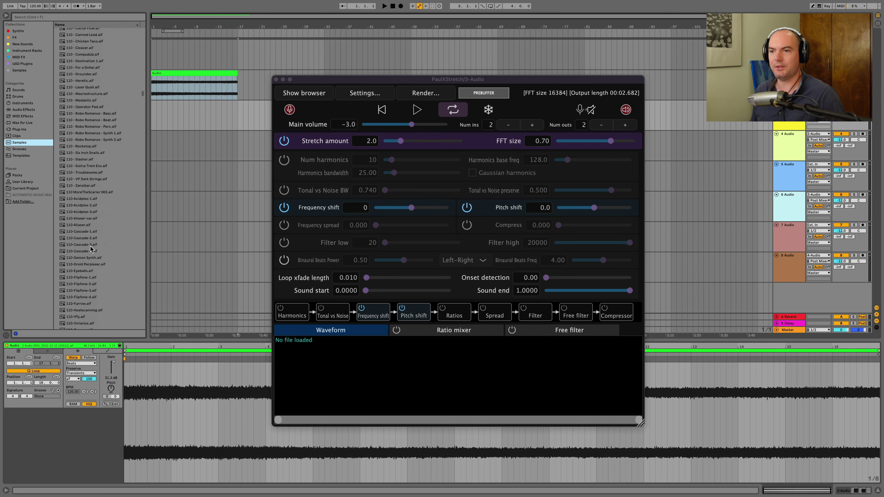
drag(87, 187, 382, 376)
- Play the loaded sample in PaulXStretch and raise its stretch amount to about 238.3
click(416, 110)
drag(400, 141, 434, 143)
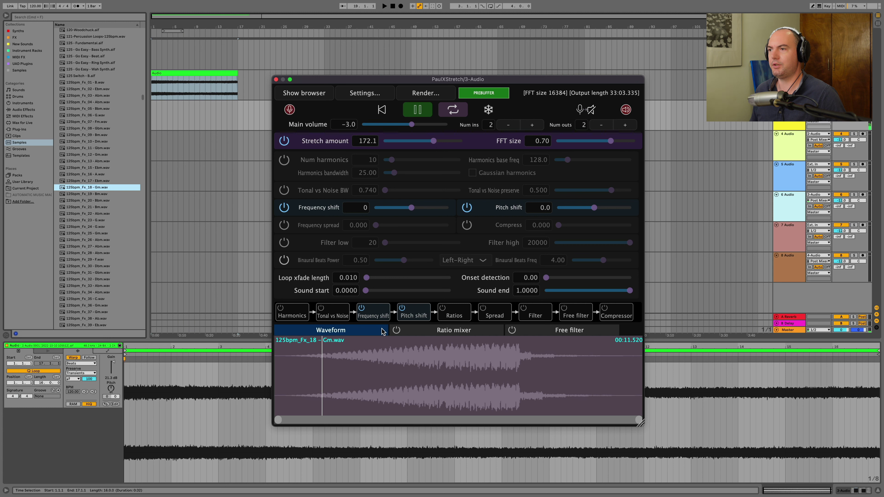
drag(434, 142, 439, 141)
click(83, 188)
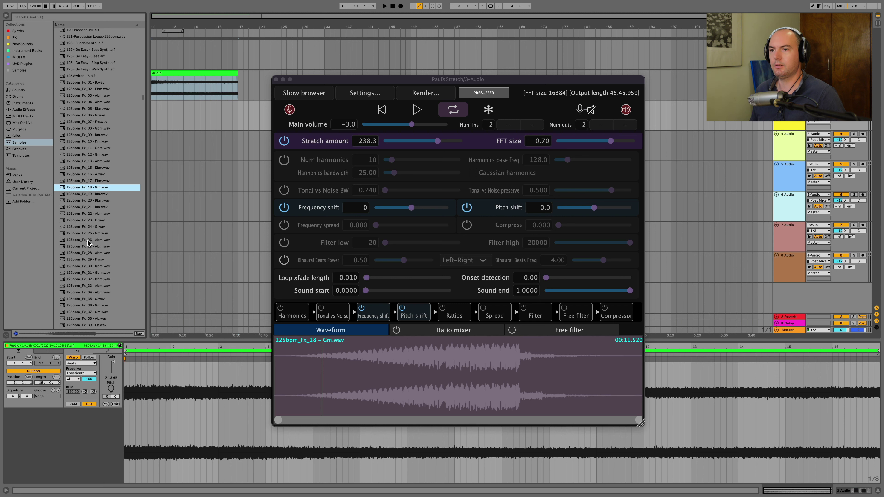
- Replace the PaulXStretch sample with a good thing hard h2.wav and start its playback
scroll(87, 261, down, 15)
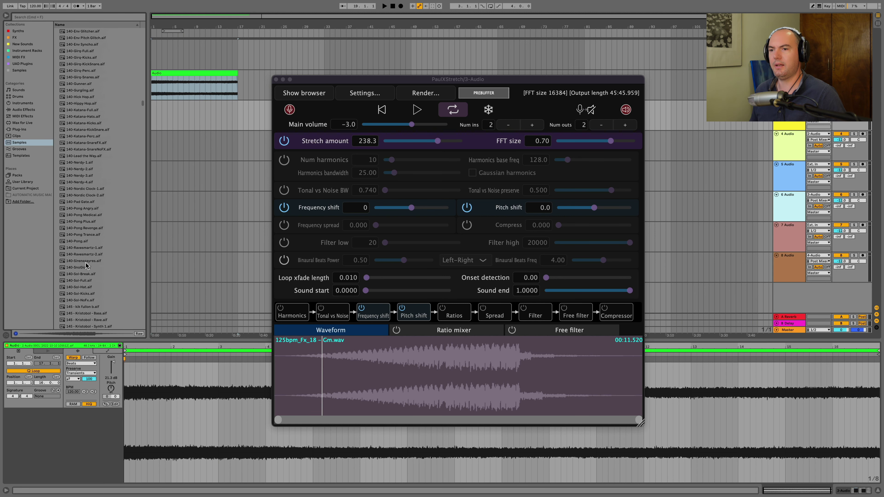
scroll(87, 266, down, 15)
click(73, 203)
drag(73, 204, 359, 361)
click(412, 114)
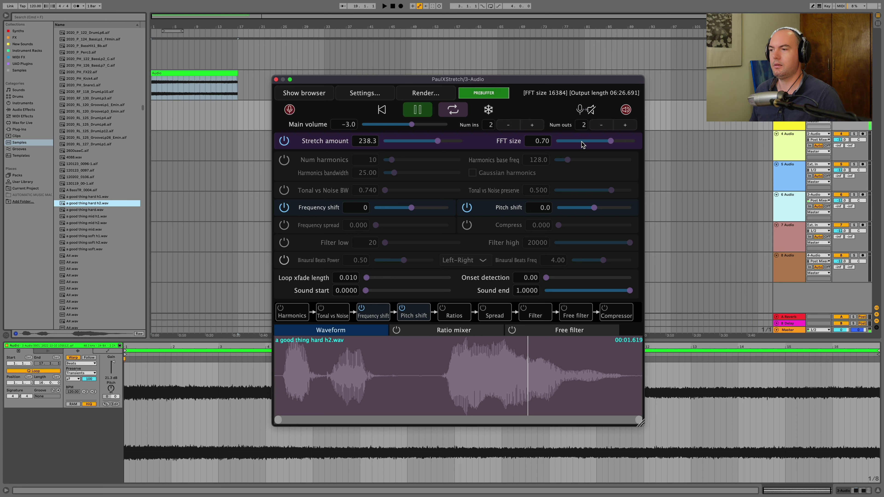
- Audition smaller FFT sizes on the stretched vocal and settle on about 0.33
mouse_move(603, 144)
mouse_down()
mouse_move(590, 141)
mouse_move(598, 144)
mouse_up()
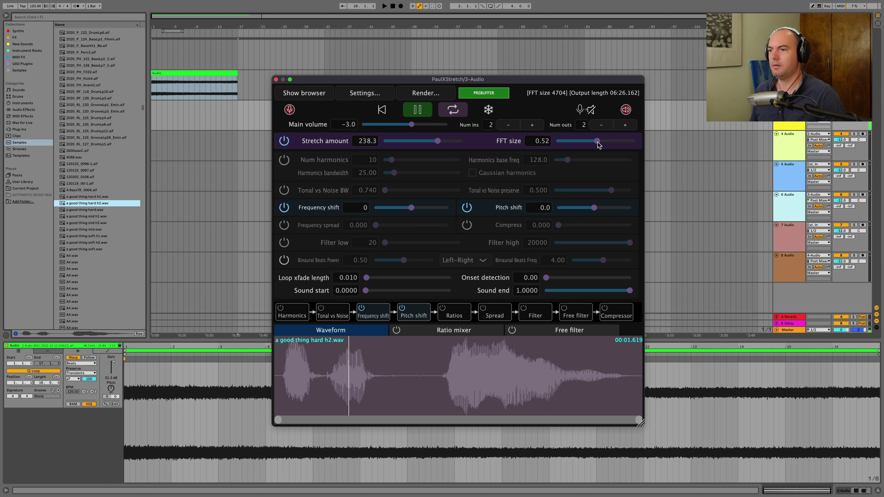
drag(598, 144, 561, 145)
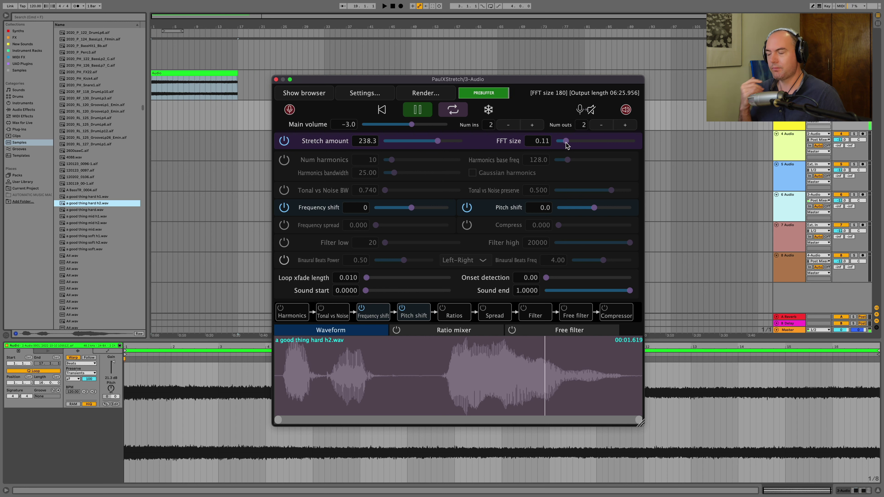
drag(561, 145, 588, 145)
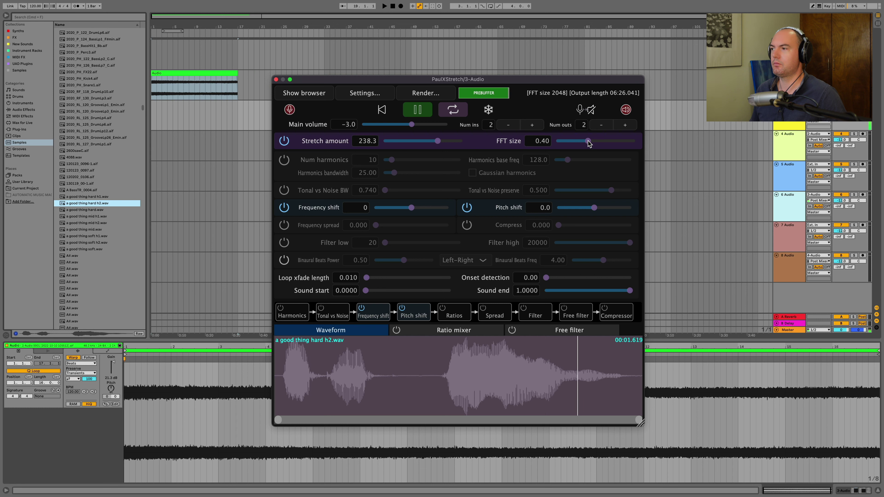
drag(588, 142, 582, 142)
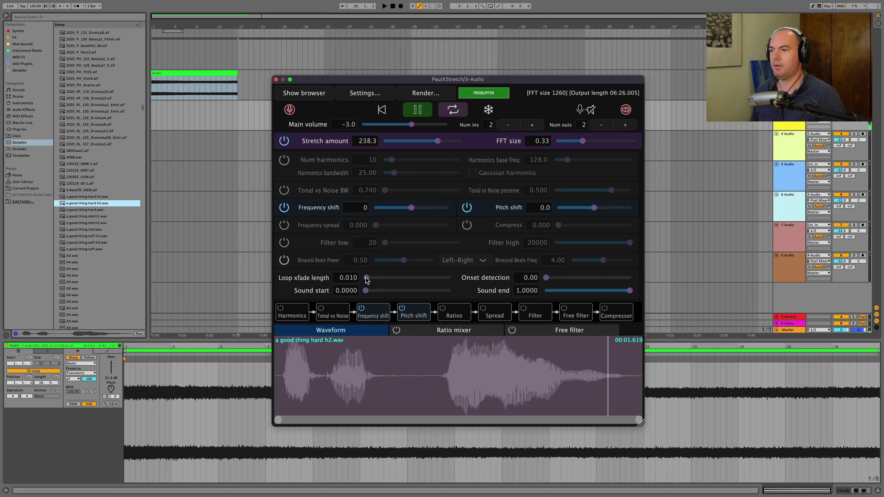
- Set the loop crossfade length to 0.000 and sound start to about 0.0326, and replay the sample from its start
drag(366, 279, 369, 293)
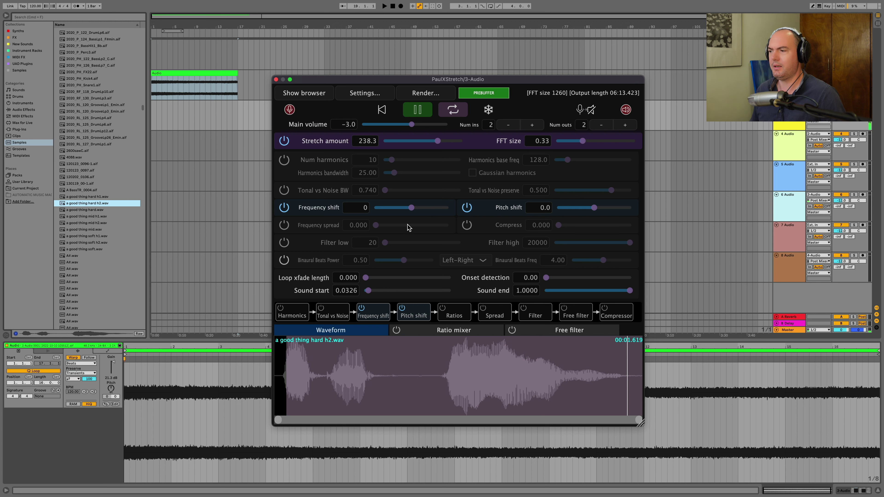
click(408, 110)
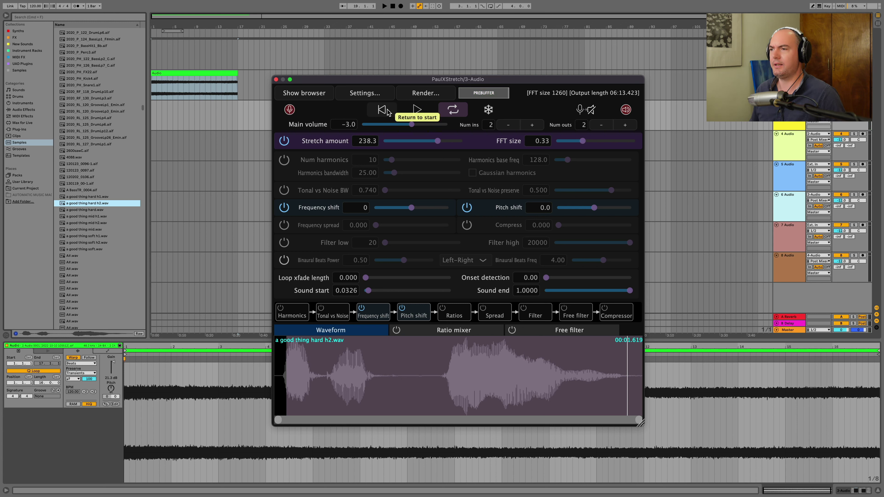
click(381, 111)
click(417, 110)
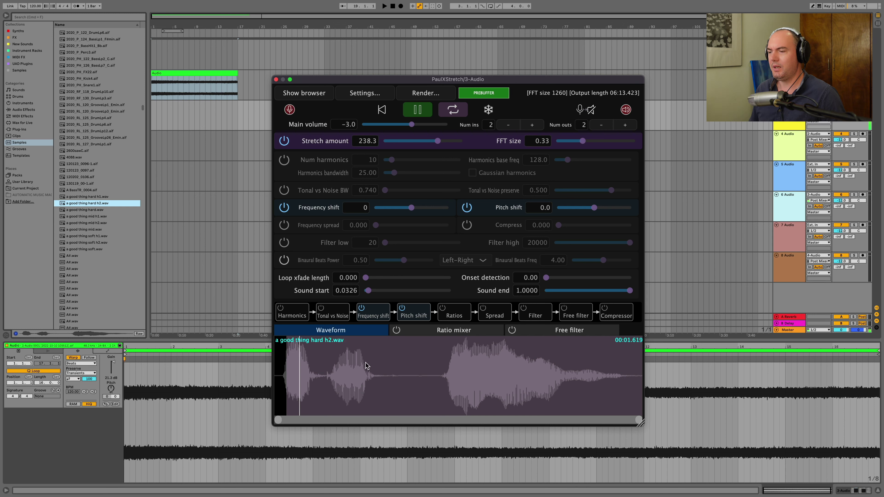
- Enable the Spread module and, after trying stronger amounts, set the frequency spread to about 0.397
click(482, 309)
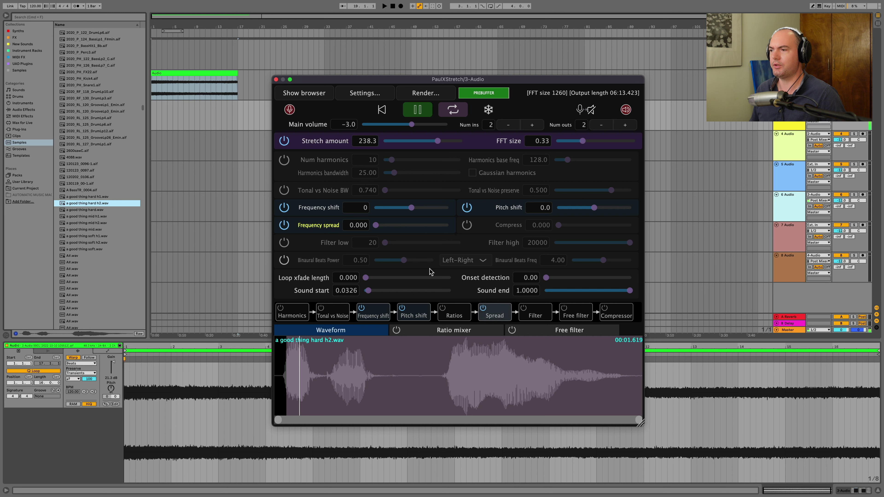
drag(376, 225, 432, 226)
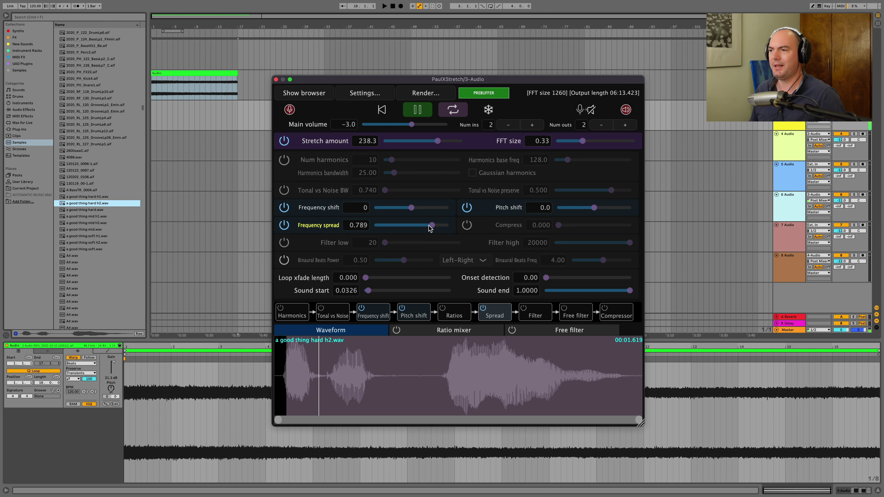
drag(429, 227, 441, 228)
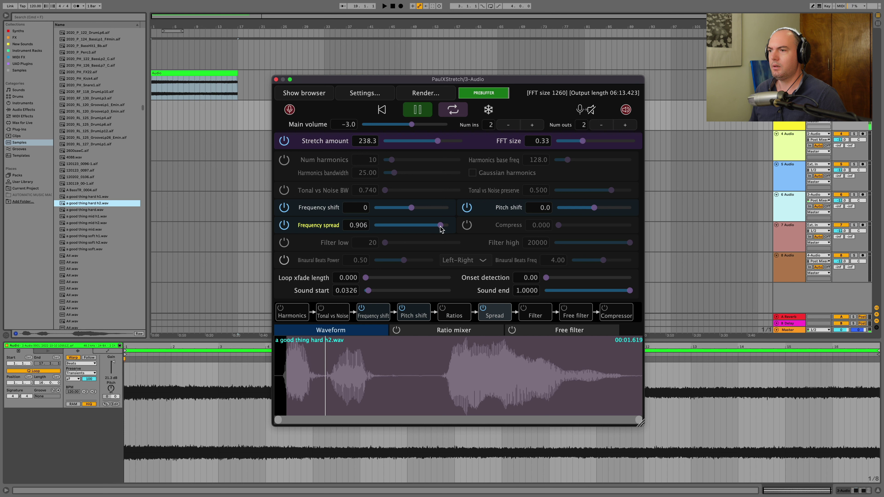
drag(441, 228, 430, 229)
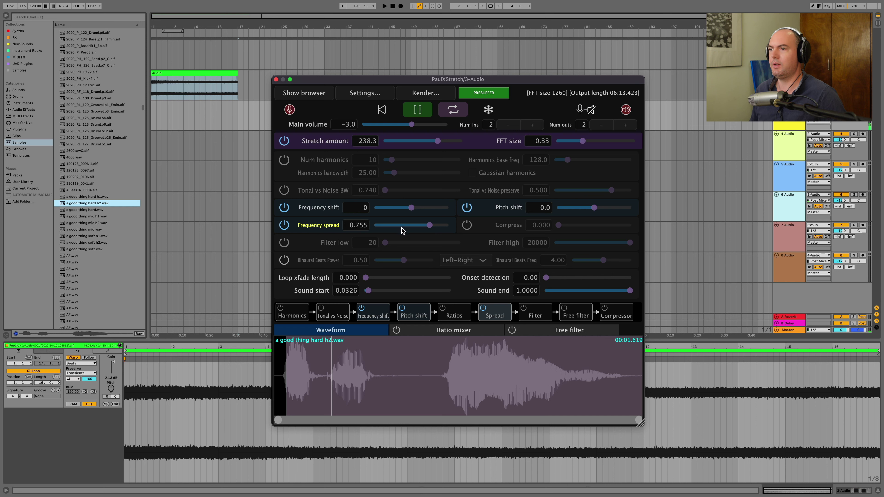
click(284, 190)
drag(430, 225, 404, 229)
- Enable Tonal vs Noise and set its bandwidth to about 0.837 and preserve to about 0.511
click(284, 190)
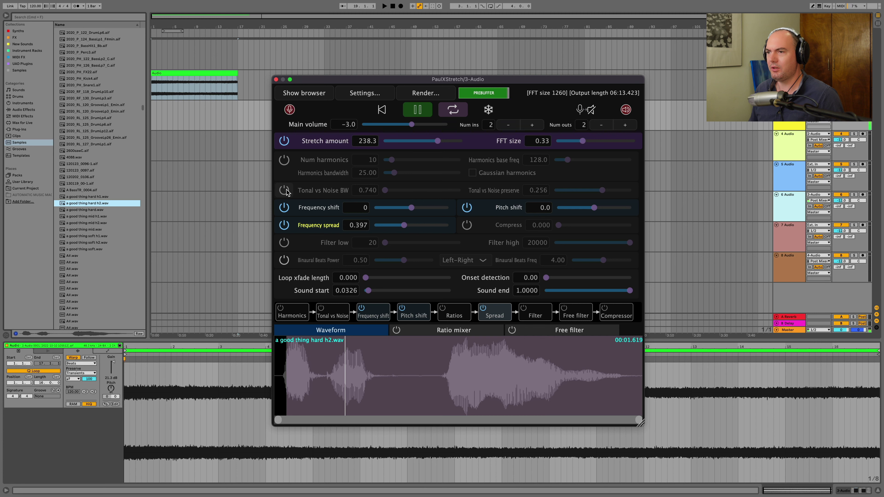
click(285, 190)
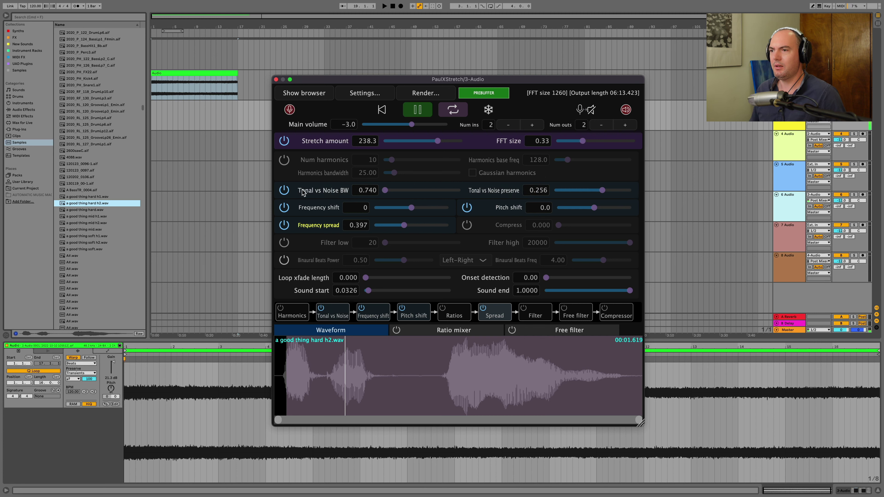
drag(384, 190, 412, 193)
drag(565, 192, 613, 196)
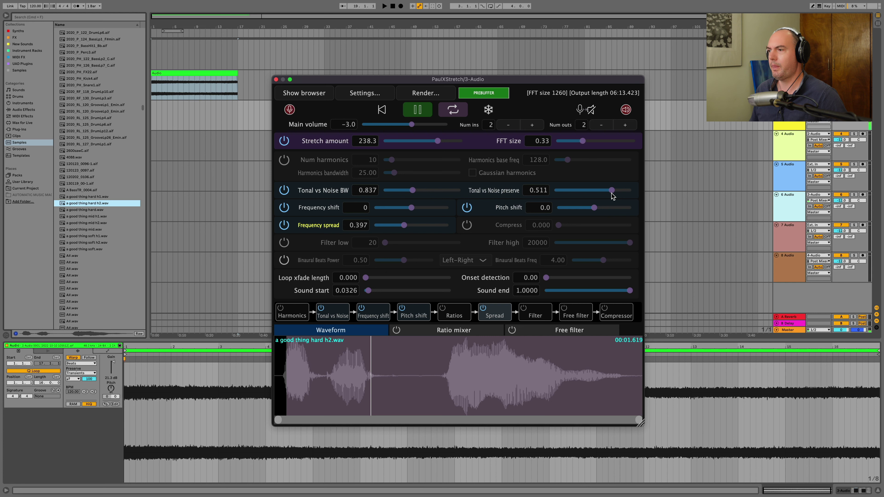
- Add the ValhallaRoom reverb from the FX collection to track 3 with a decay of about 7.66 s and depth of about 63.3%
click(14, 37)
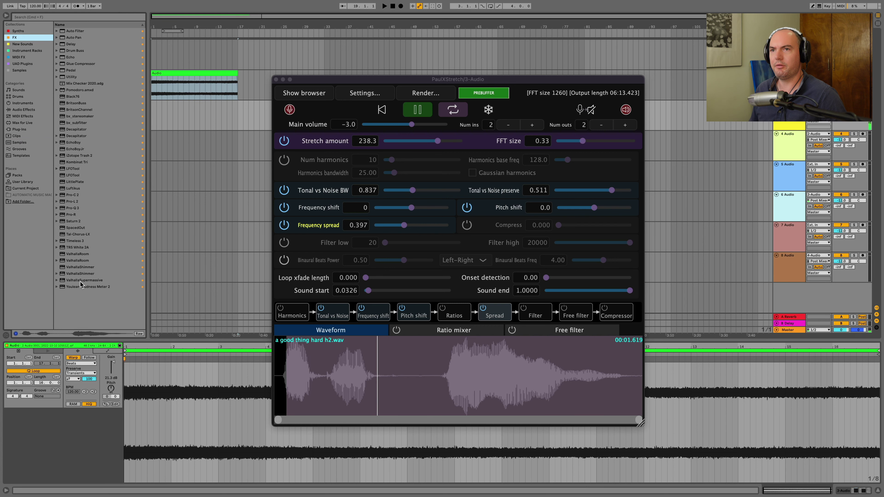
double_click(74, 254)
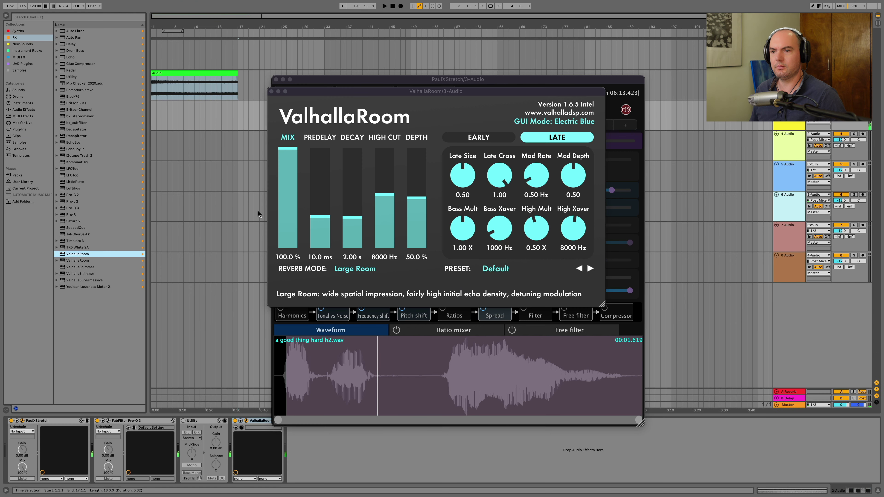
drag(417, 209, 417, 195)
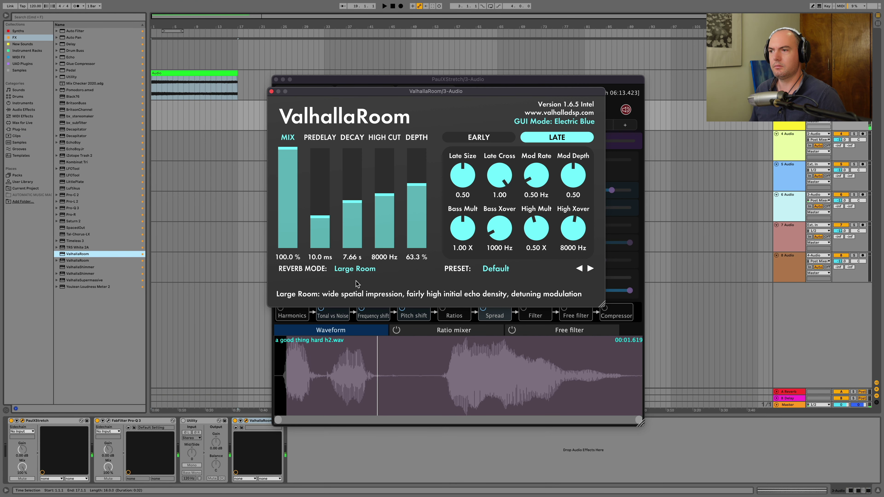
click(271, 91)
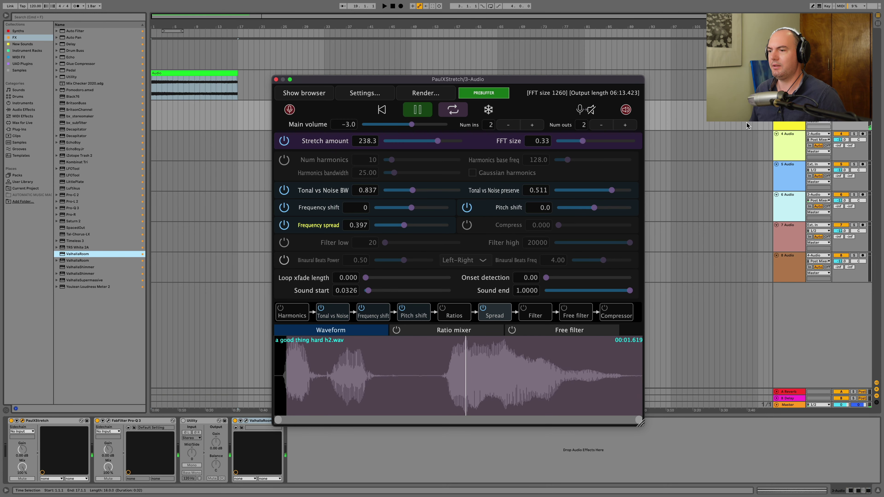
- Arm track 4 and record about 18 bars of track 3's stretched vocal onto it, stopping playback at the end
click(847, 126)
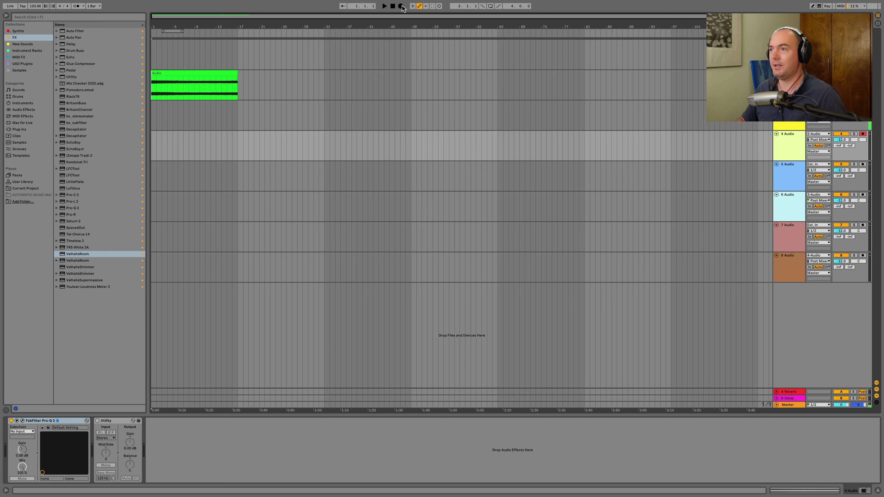
click(401, 6)
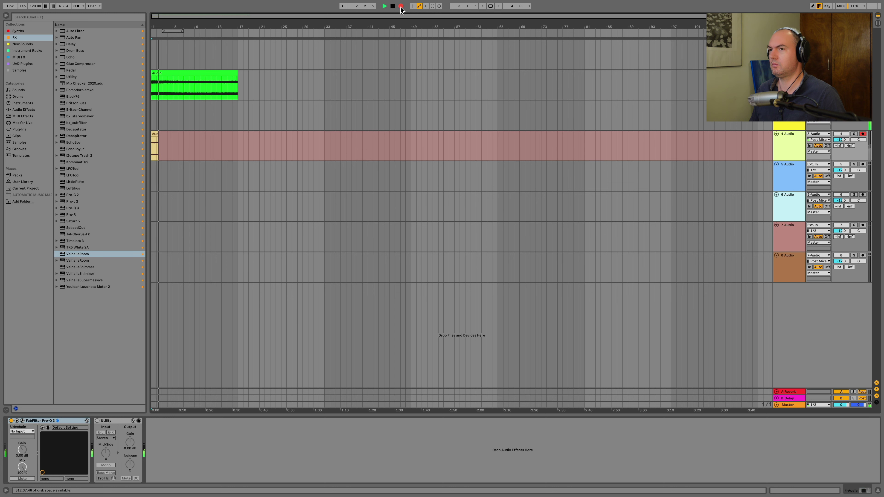
click(788, 114)
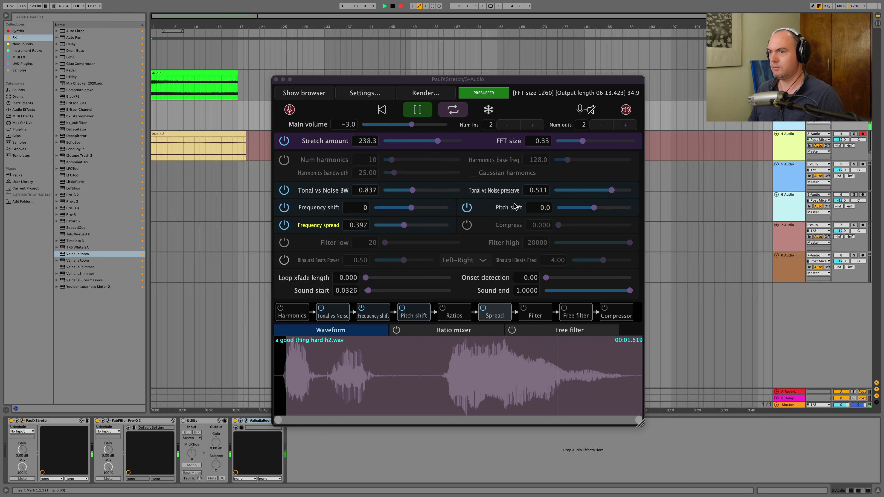
key(space)
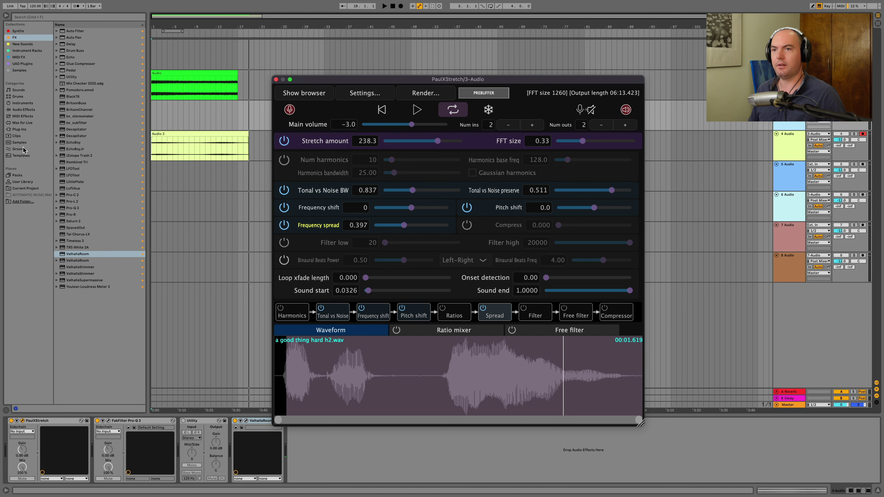
- Browse the Samples category and load BD.1 MOD [Overdrive] Low 2.wav into track 3's PaulXStretch
click(21, 144)
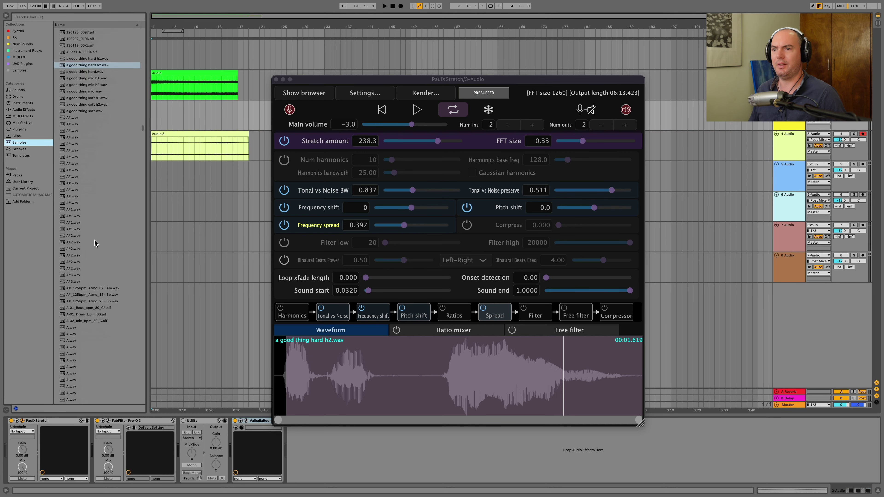
scroll(96, 244, down, 5)
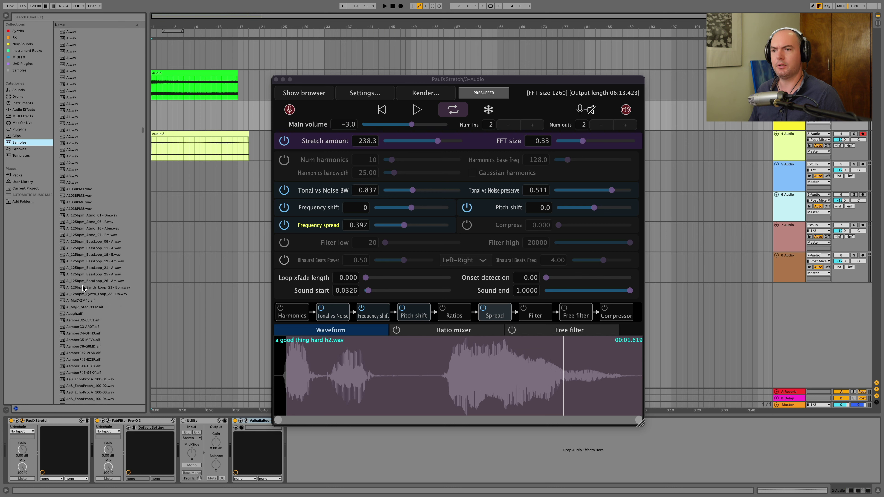
scroll(83, 287, down, 20)
scroll(83, 288, down, 20)
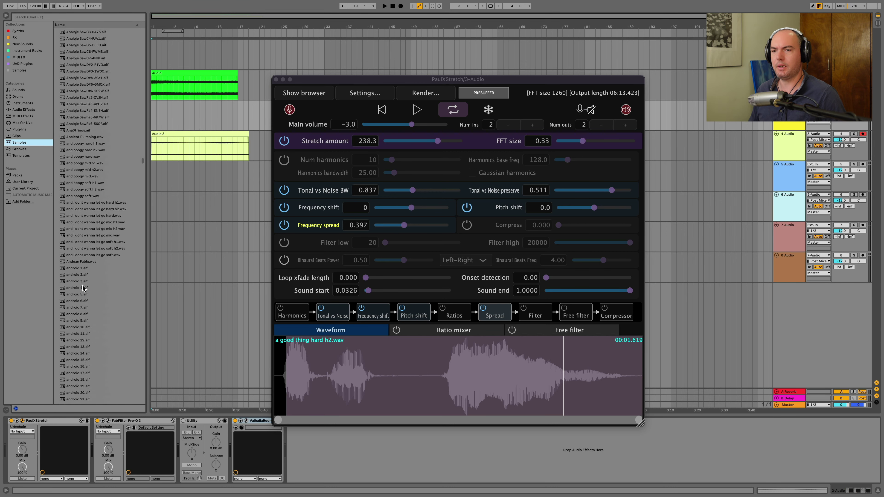
scroll(75, 275, down, 15)
drag(93, 363, 351, 208)
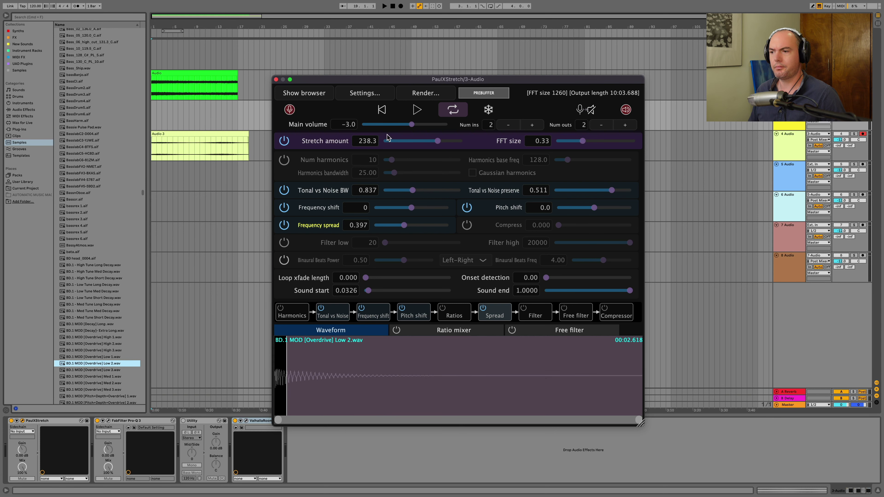
- Audition further samples and load Cavern Piano 02 (110BPM).wav into track 3's PaulXStretch
scroll(91, 352, down, 15)
click(91, 350)
scroll(85, 351, down, 20)
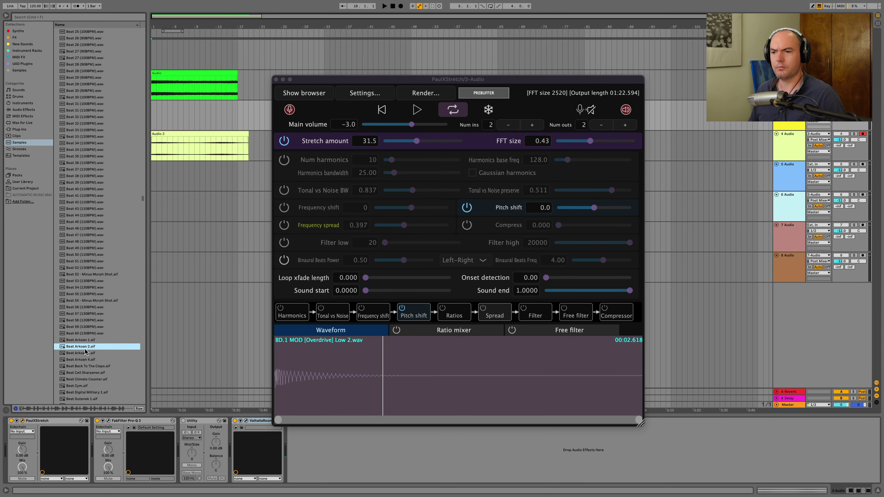
scroll(85, 352, down, 20)
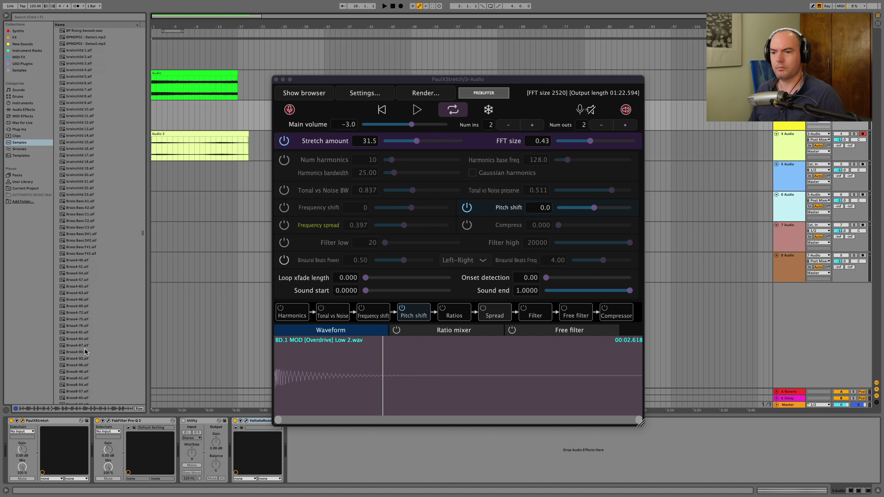
scroll(85, 351, down, 15)
click(80, 380)
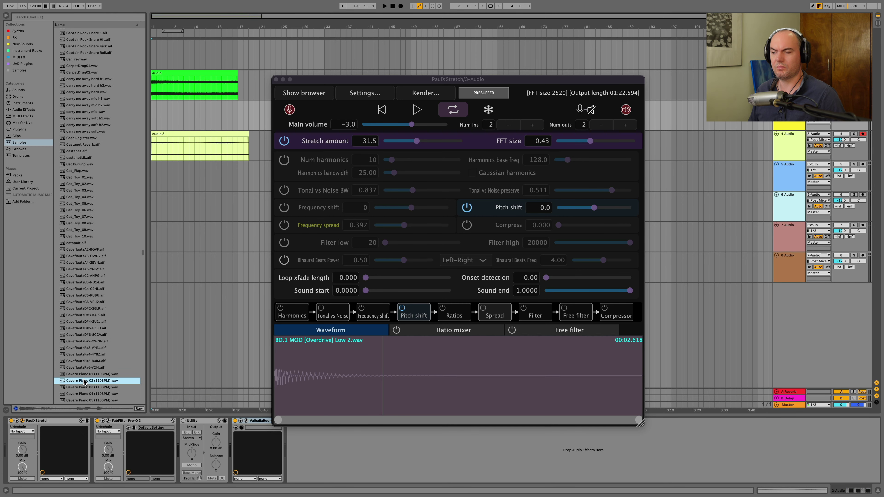
drag(78, 383, 302, 371)
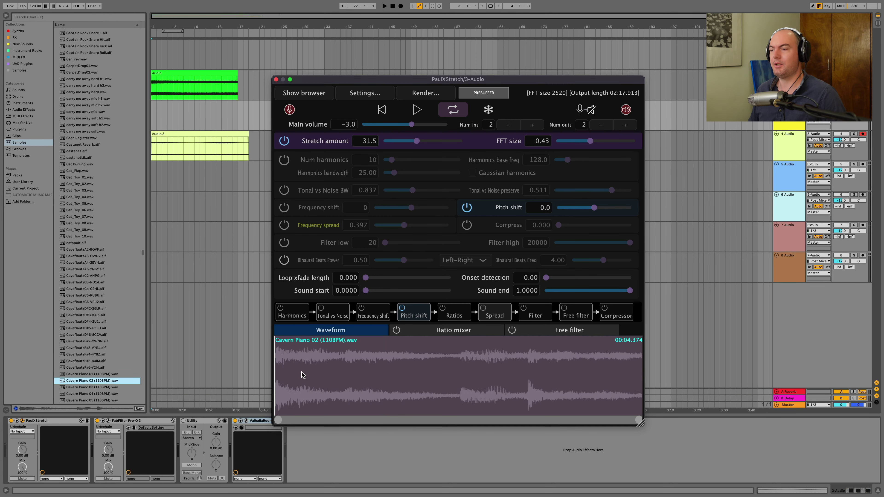
- Play the piano sample with stretch about 268.3 and FFT size about 0.68, trying frequency spread around 0.267 before disabling it
click(417, 109)
drag(417, 141, 439, 143)
drag(587, 143, 609, 146)
drag(403, 224, 398, 214)
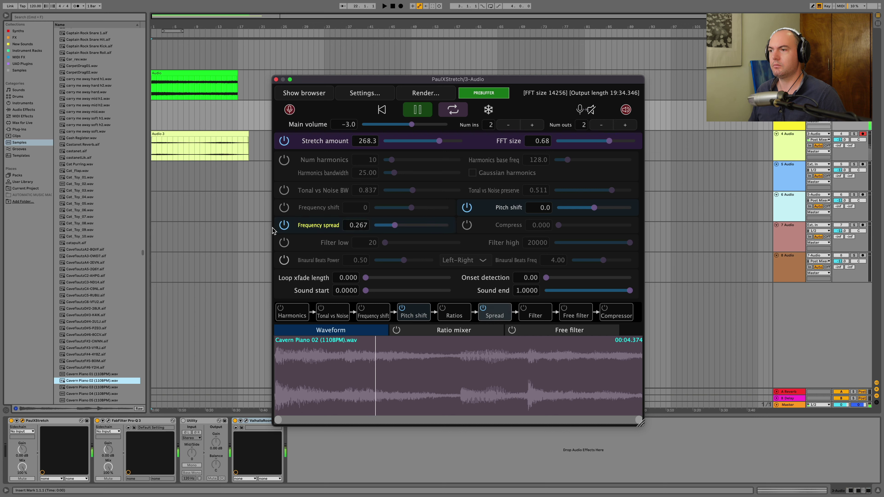
click(284, 225)
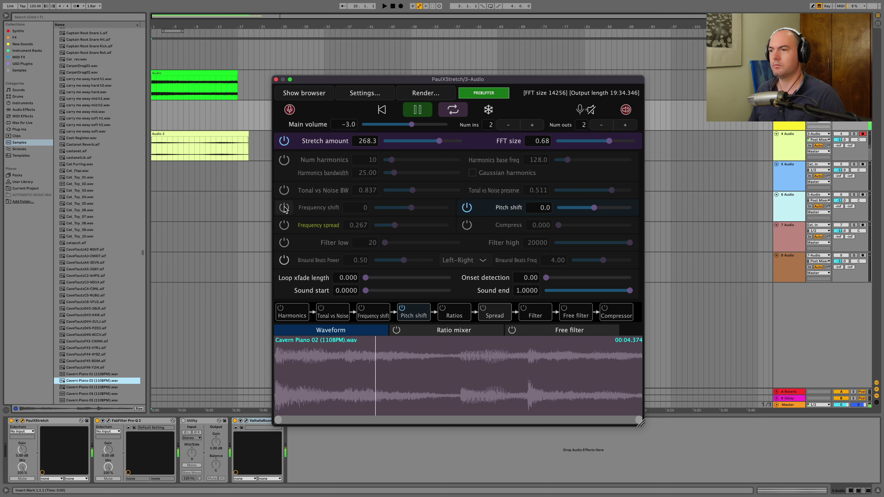
- Enable Frequency shift and, after trying lower values around -282, set it to about -7
click(284, 208)
mouse_move(414, 210)
mouse_down()
mouse_move(423, 211)
mouse_move(404, 211)
mouse_up()
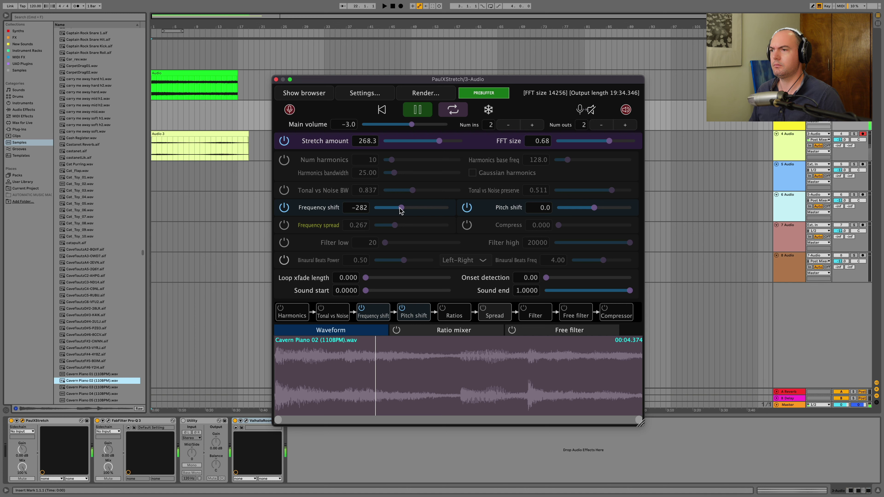
drag(398, 213, 405, 213)
drag(412, 211, 411, 211)
- Try the Harmonics module with about 99 harmonics, a base frequency of about 582.3 and a bandwidth of about 63.22
click(283, 161)
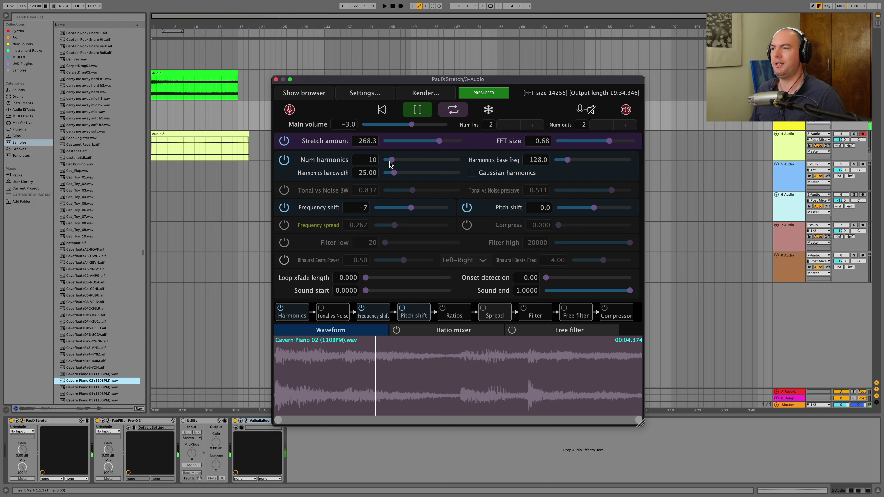
drag(393, 163, 441, 166)
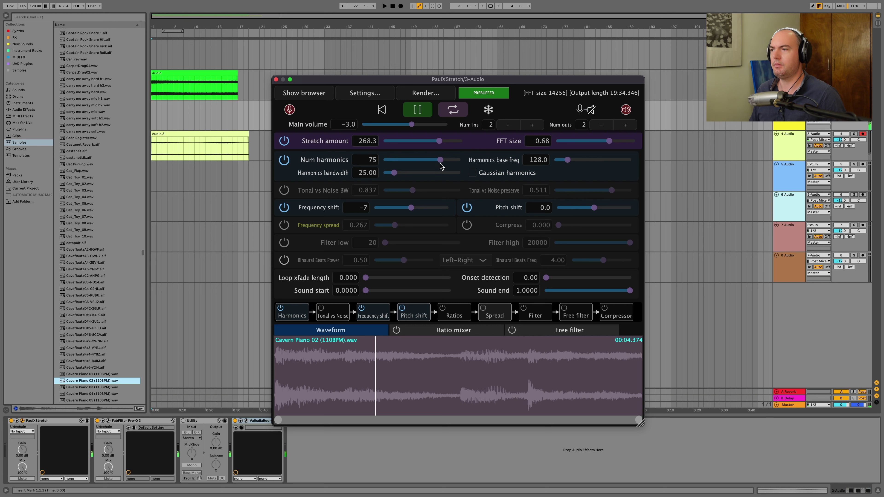
drag(446, 162, 449, 162)
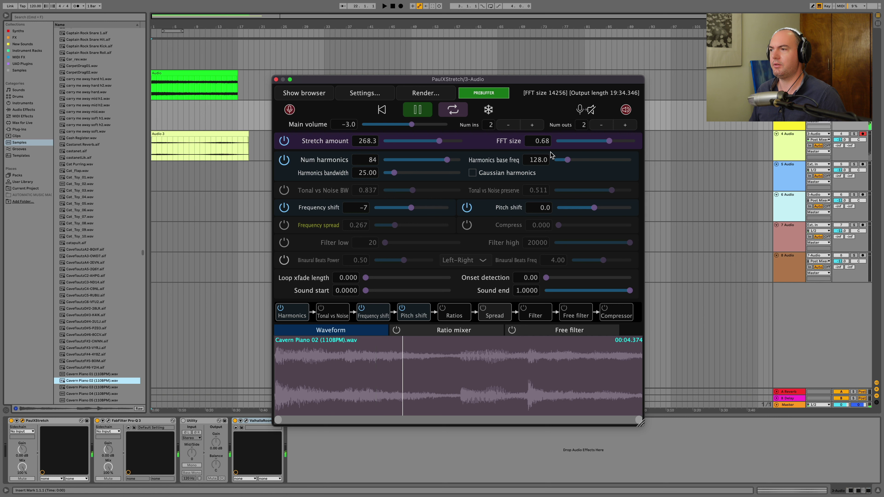
drag(566, 162, 580, 163)
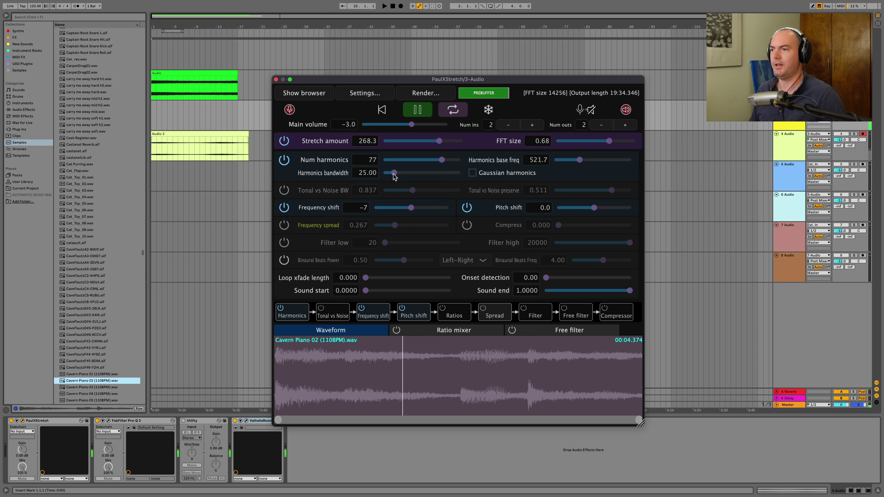
drag(394, 176, 414, 178)
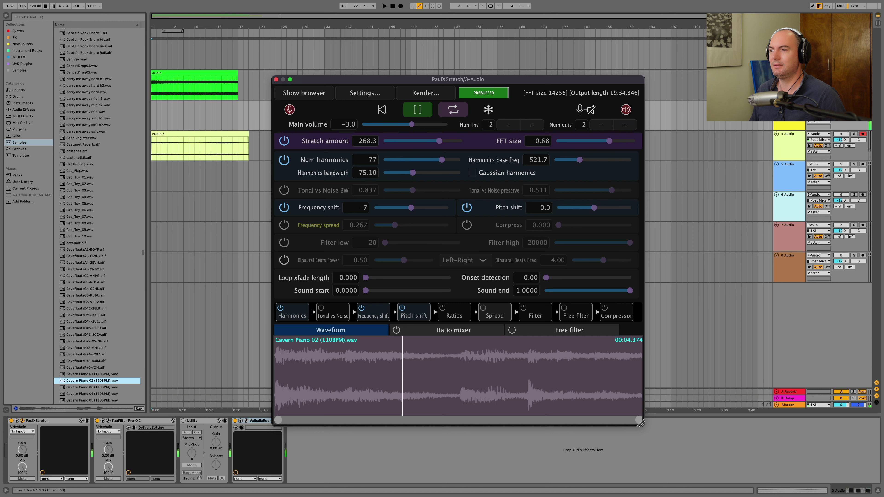
drag(412, 175, 408, 175)
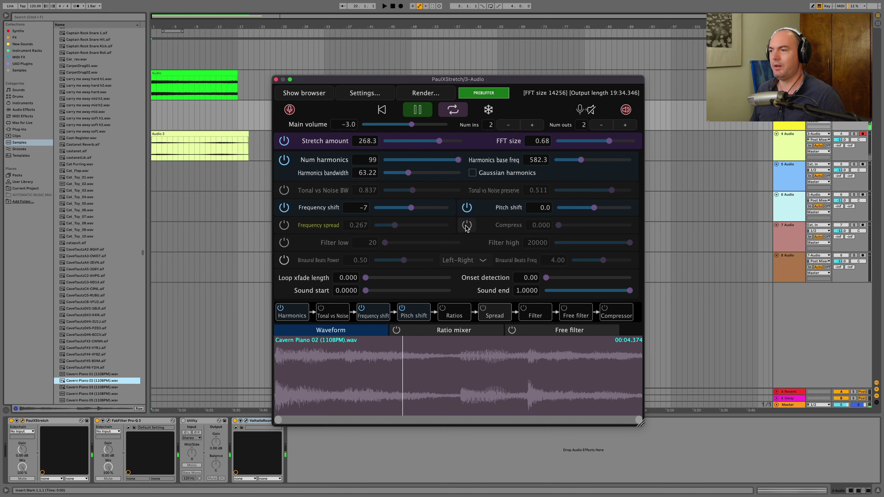
- Enable Compress at the full amount of 1.000 and switch the Harmonics module off
click(466, 225)
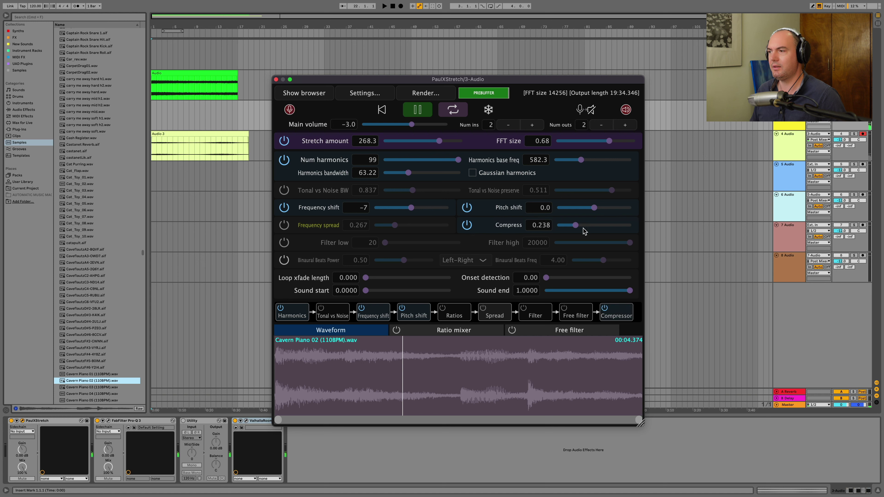
drag(558, 226, 643, 225)
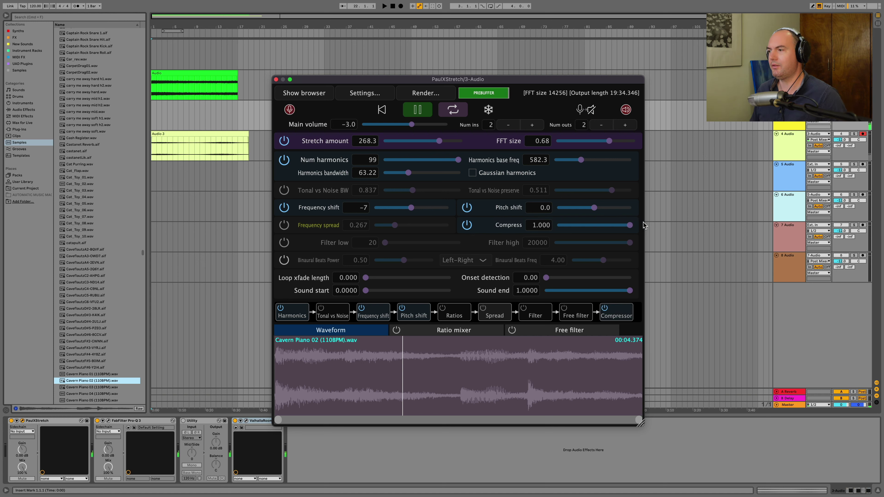
click(284, 160)
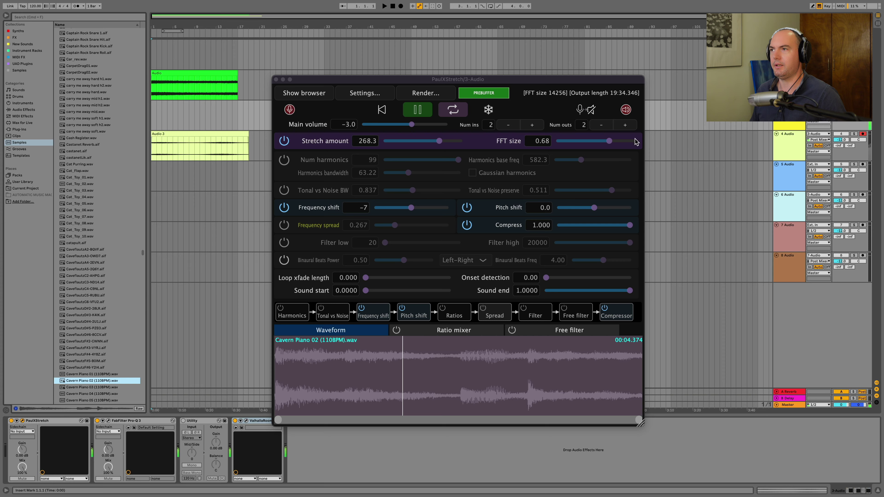
- Insert a new audio track below track 4 and set its input to 3-Audio
click(782, 153)
key(super+t)
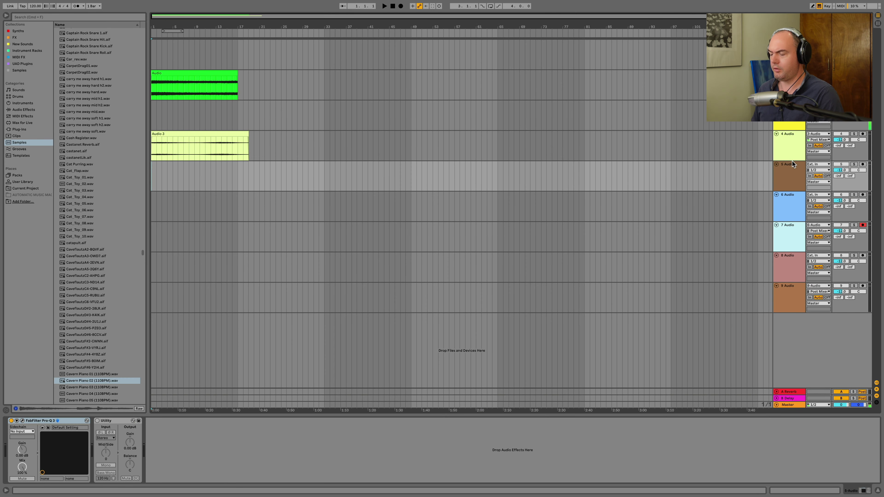
click(812, 164)
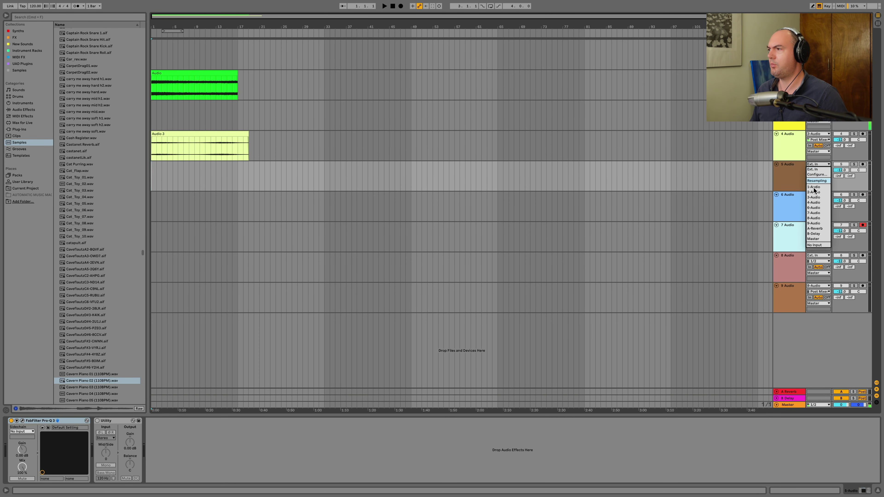
click(813, 198)
- Record about 21 bars of the stretched piano onto track 5 while varying the frequency shift, stop, and close the PaulXStretch window
key(F9)
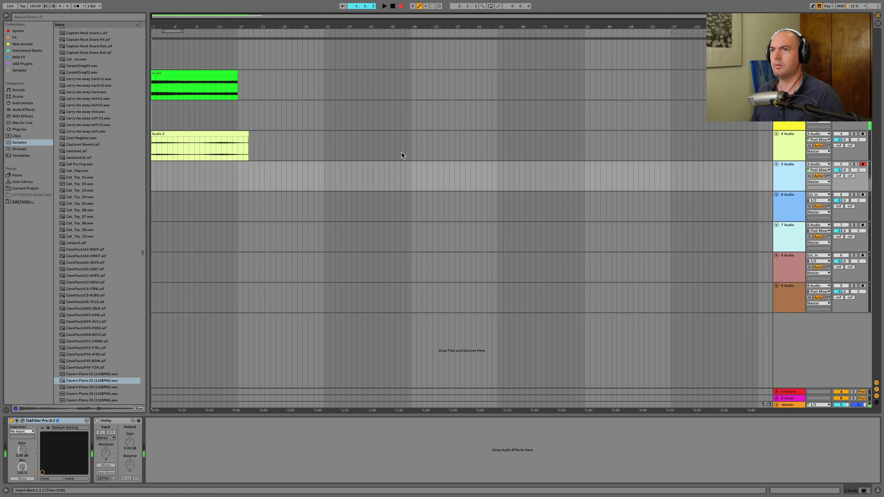
click(434, 118)
scroll(431, 228, down, 4)
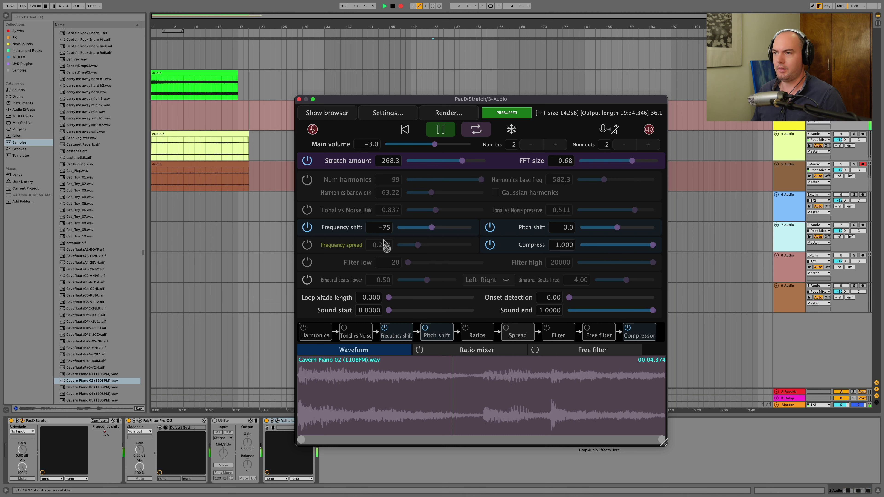
key(space)
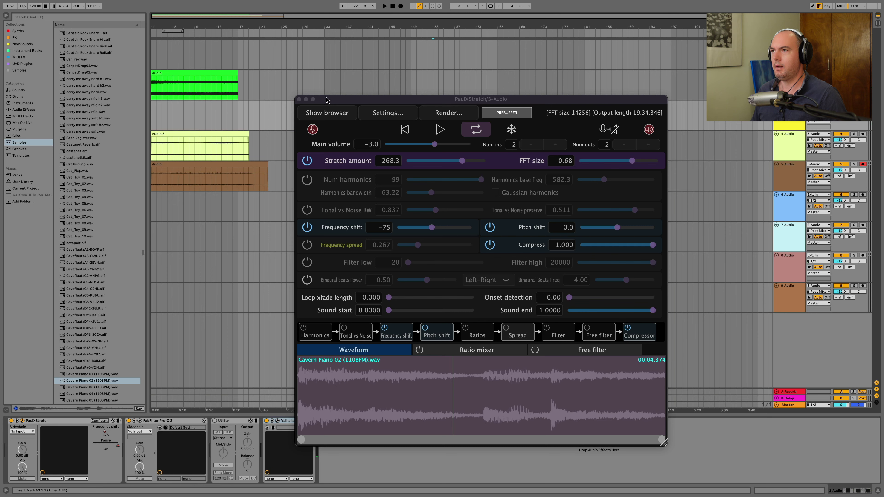
click(298, 99)
- Play the arrangement from the start to hear the recorded drone layers together
click(153, 113)
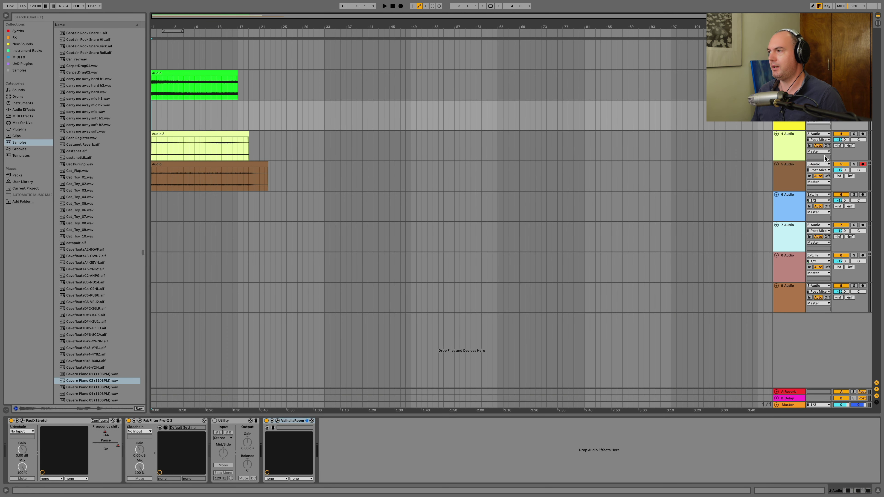
key(space)
click(206, 120)
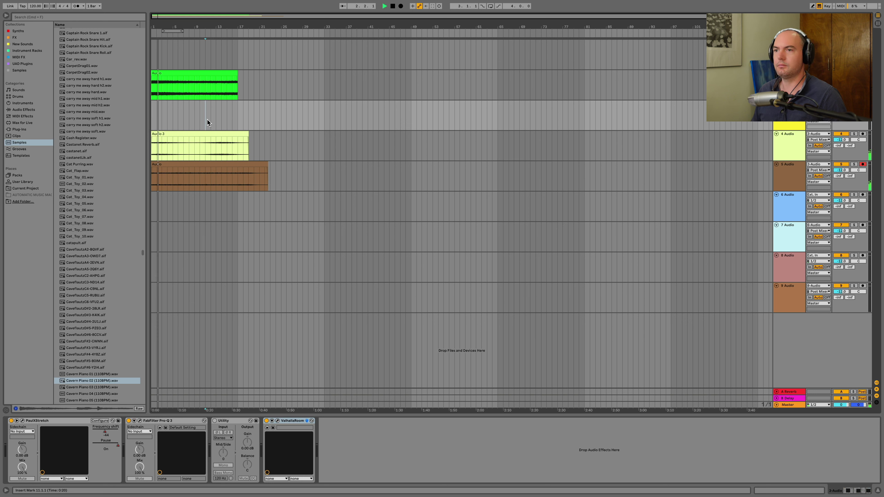
click(218, 114)
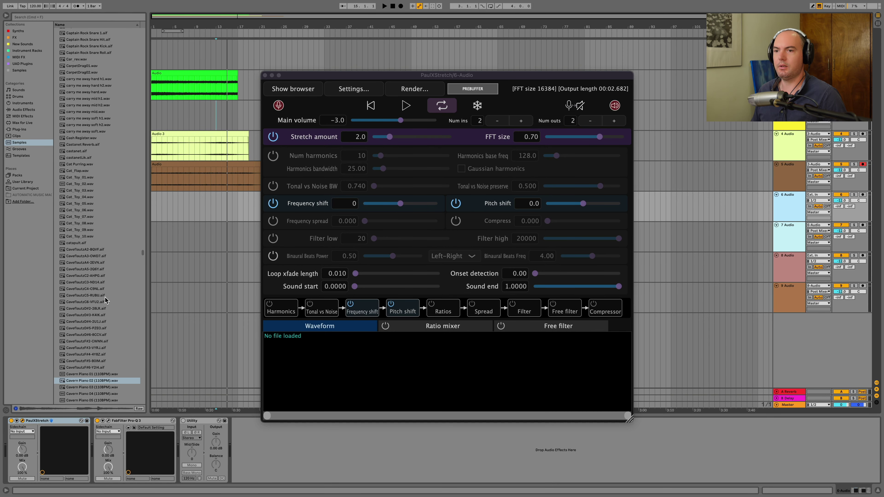
- Load the Clang 20.wav sample into track 6's PaulXStretch and play it with a stretch amount of about 289.1
scroll(106, 300, down, 10)
scroll(106, 300, down, 3)
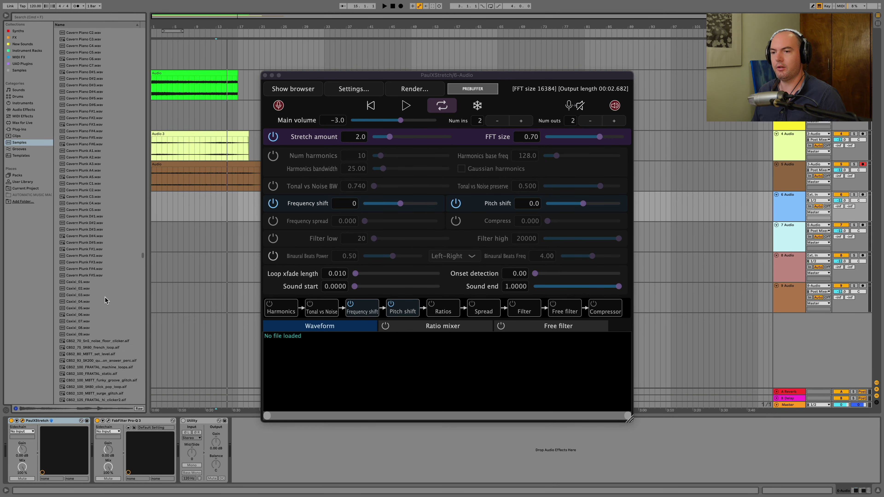
scroll(106, 300, down, 15)
scroll(105, 300, down, 15)
click(74, 265)
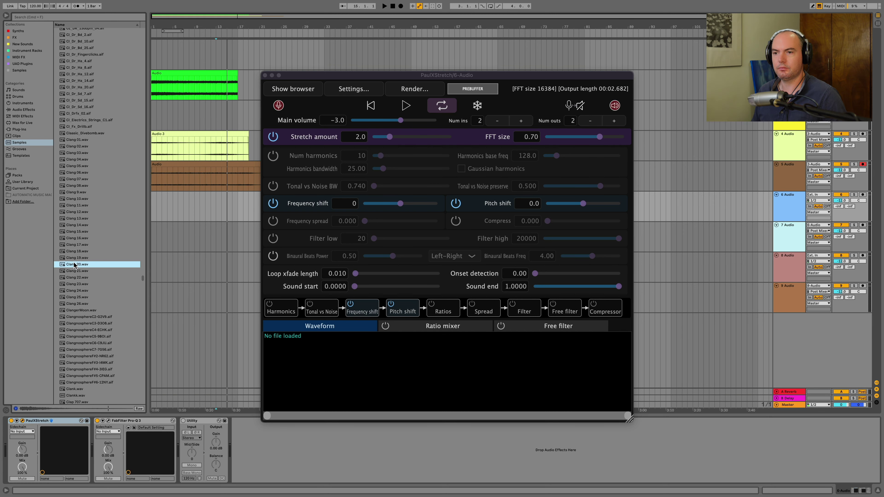
drag(75, 265, 599, 137)
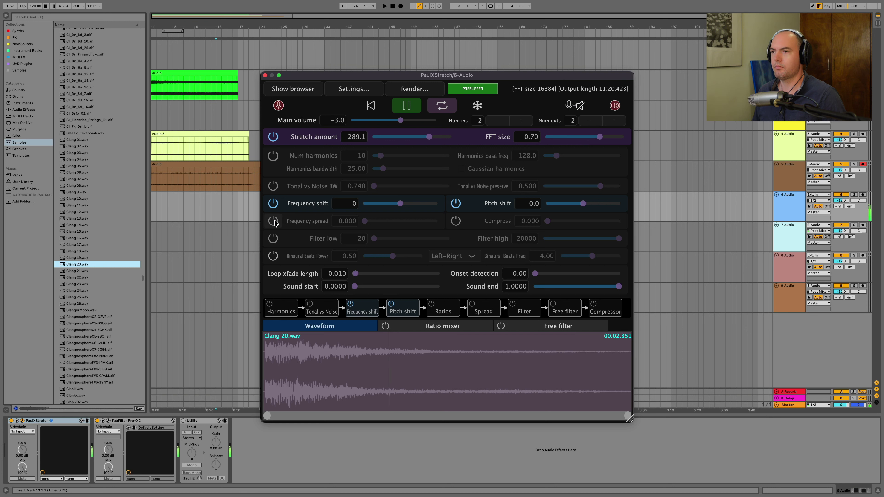
- Briefly try Tonal vs Noise, and enable the Ratio mixer with ratio 1 at about 0.556 and ratio 2 at about 0.534
click(273, 186)
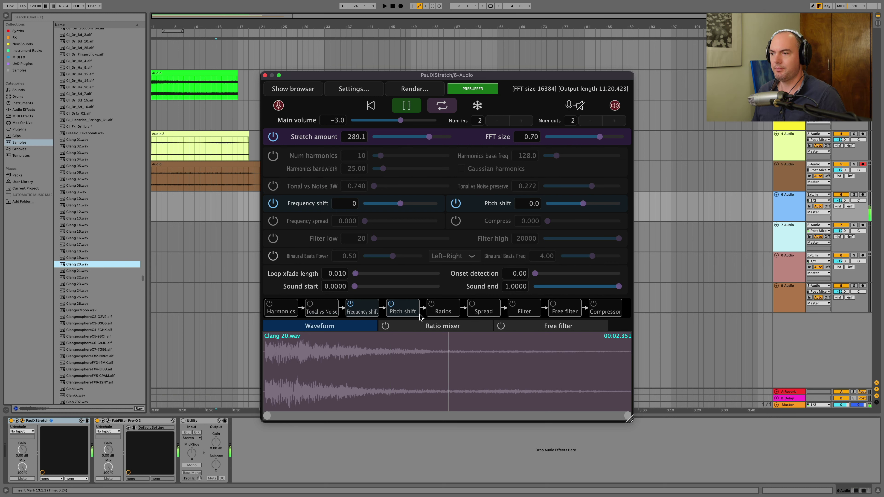
click(431, 306)
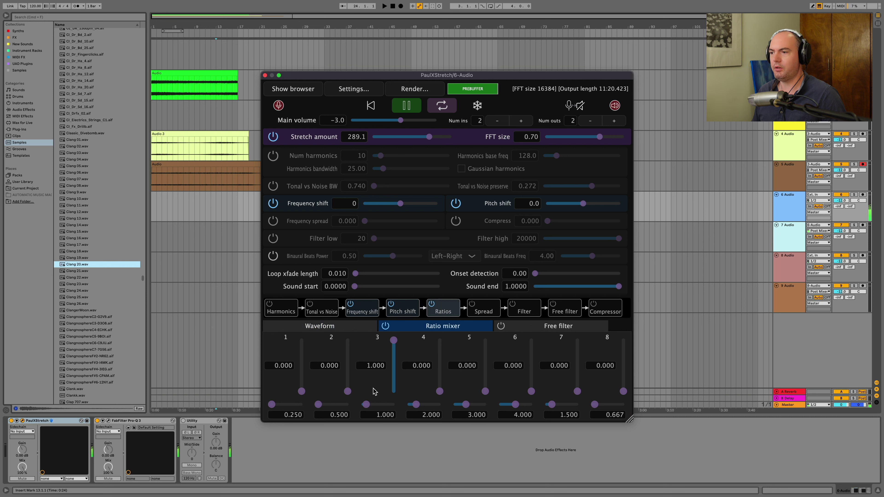
drag(347, 391, 349, 365)
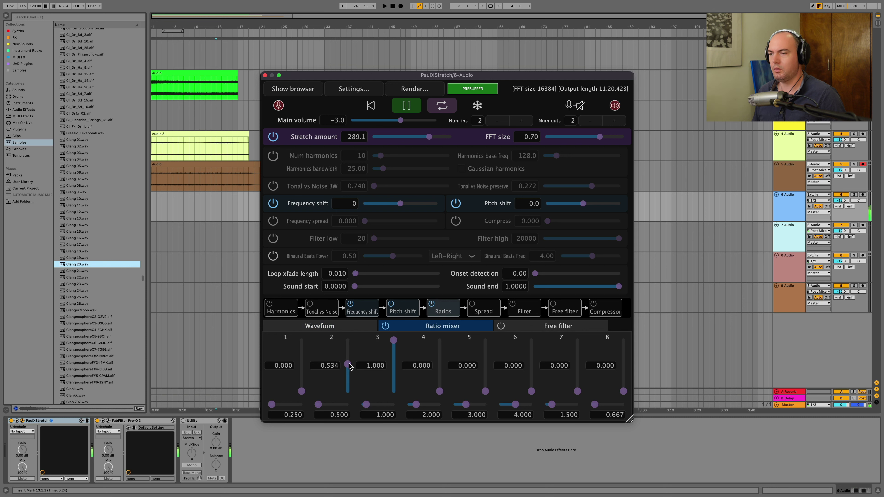
drag(301, 391, 305, 364)
mouse_move(439, 392)
mouse_down()
mouse_move(440, 360)
mouse_move(440, 397)
mouse_up()
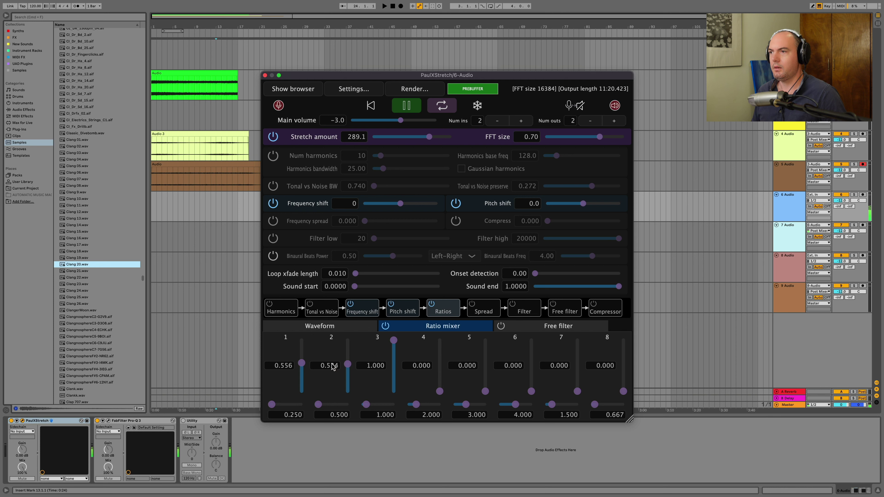
- Stop playback and limit the Clang 20.wav region to a sound start of about 0.0158 and sound end of about 0.1172
key(space)
click(344, 329)
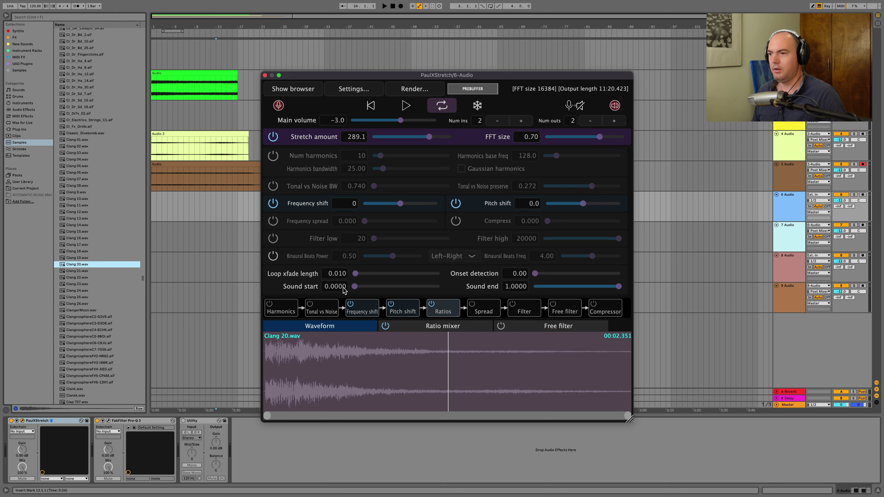
drag(351, 287, 356, 288)
drag(577, 289, 545, 289)
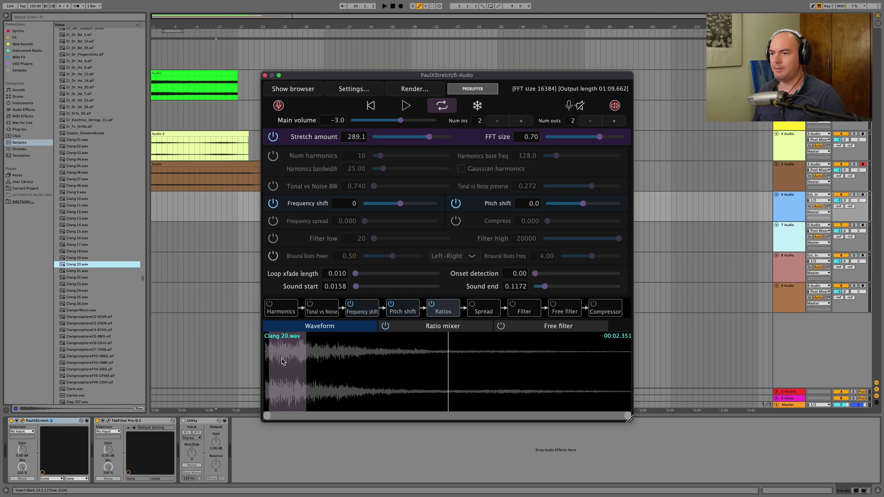
click(435, 329)
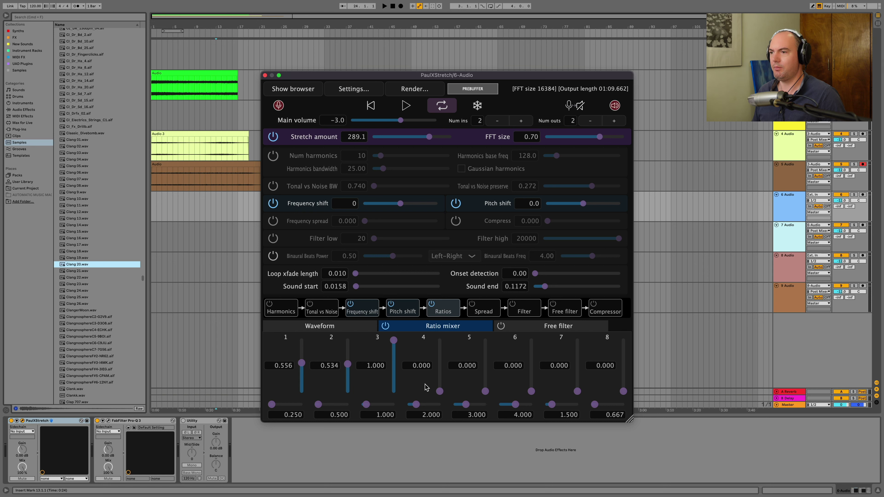
- Record the stretched clang onto track 7 while setting ratio levels 1, 4, 5 and 6 to about 0.586, 0.698, 0.736 and 0.419
click(785, 216)
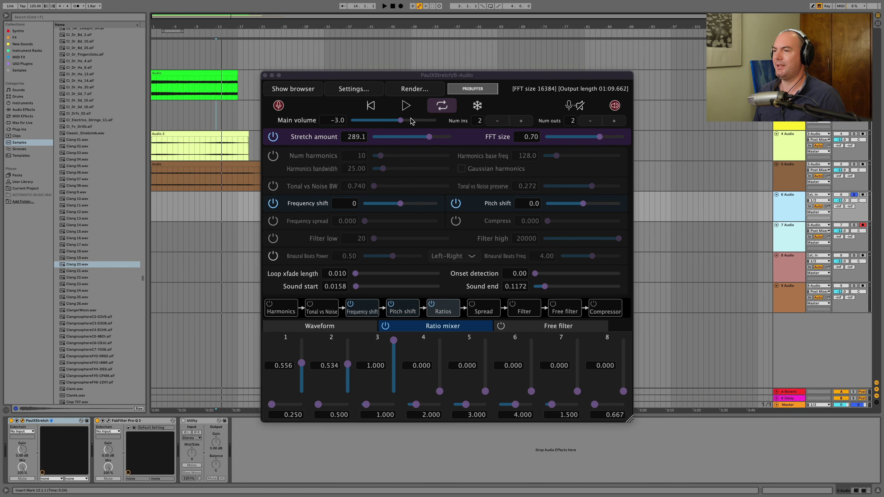
click(404, 106)
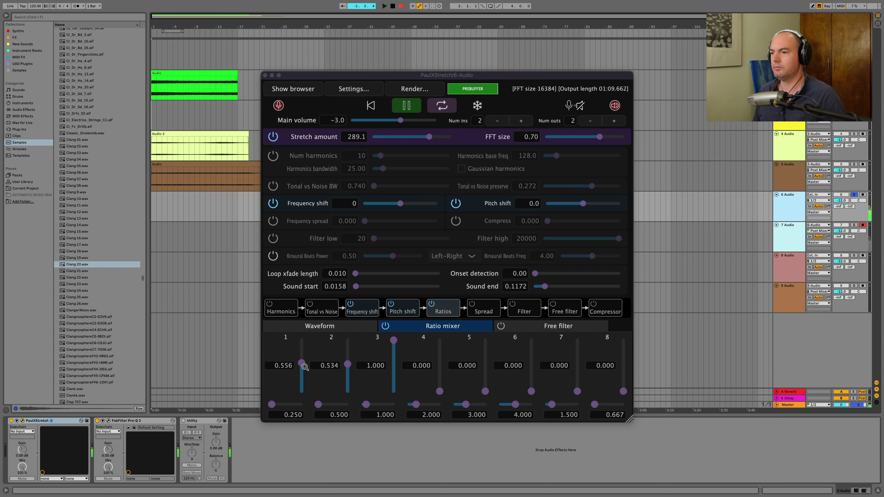
drag(440, 391, 439, 355)
drag(485, 390, 485, 355)
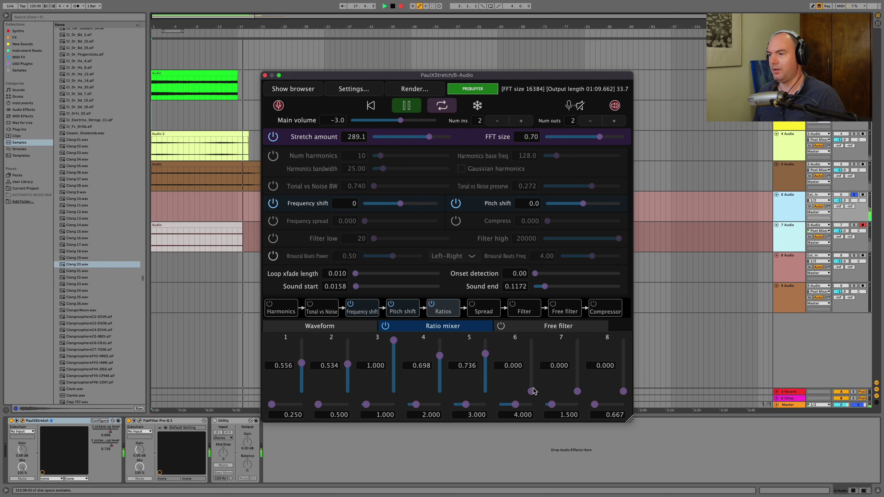
drag(530, 391, 529, 365)
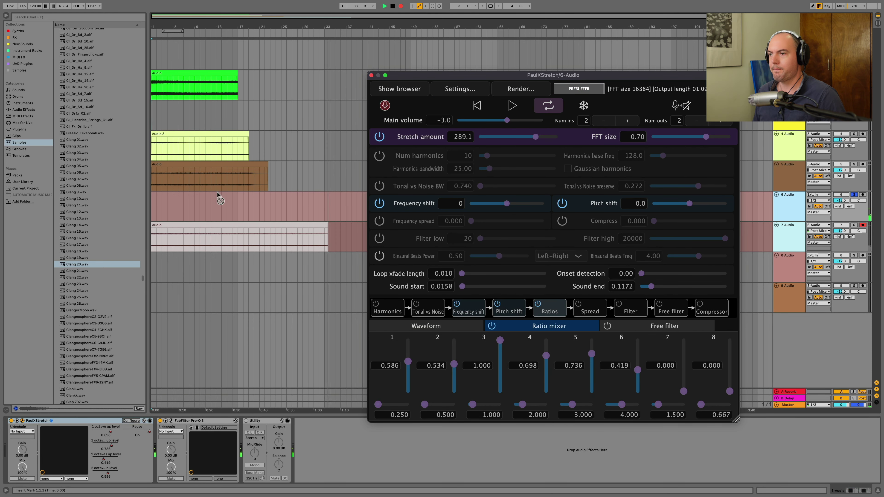
click(392, 6)
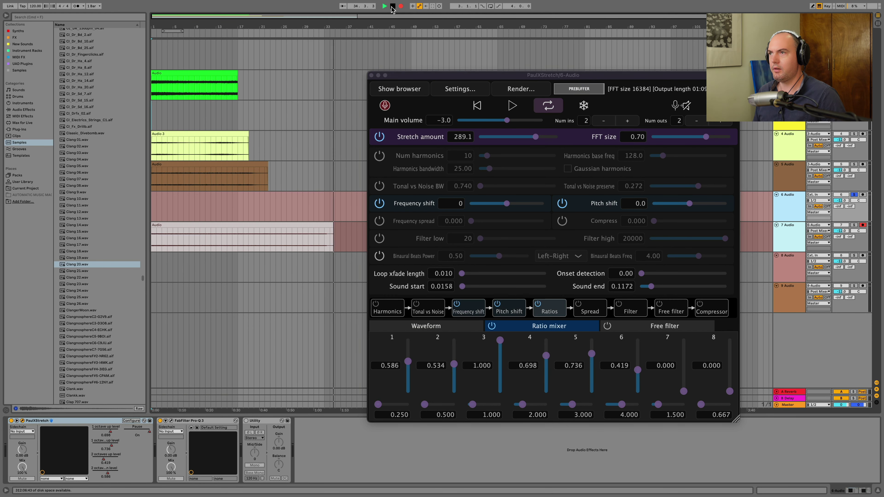
- Reset ratio mixer levels 1, 2, 4, 5 and 6 to 0.000, leaving only ratio 3 active
click(346, 207)
drag(467, 427, 467, 450)
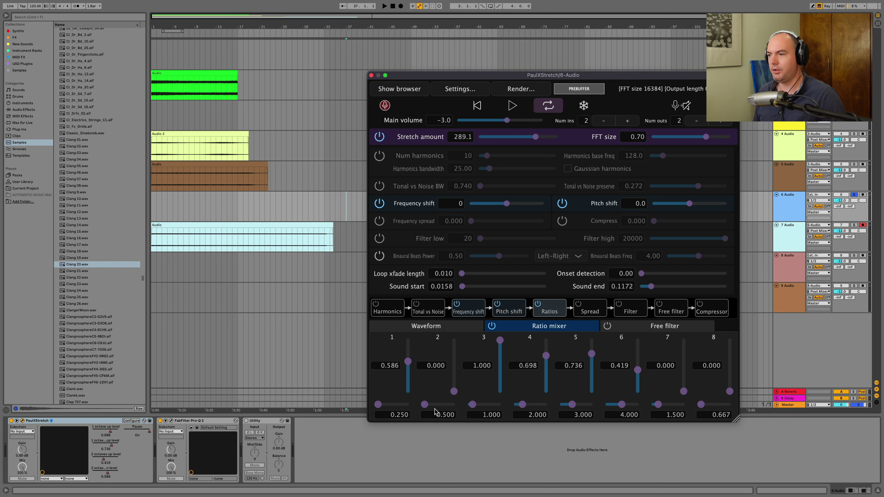
drag(409, 362, 422, 431)
drag(546, 355, 548, 411)
drag(591, 354, 597, 444)
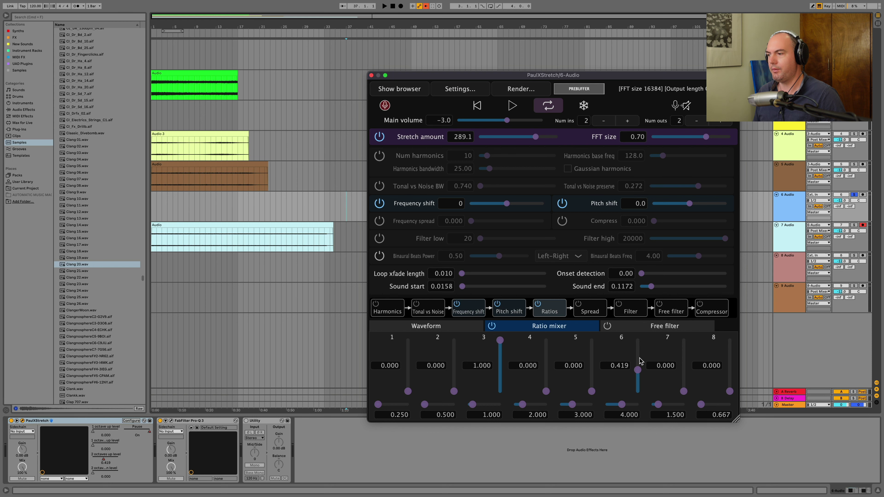
drag(639, 376, 643, 414)
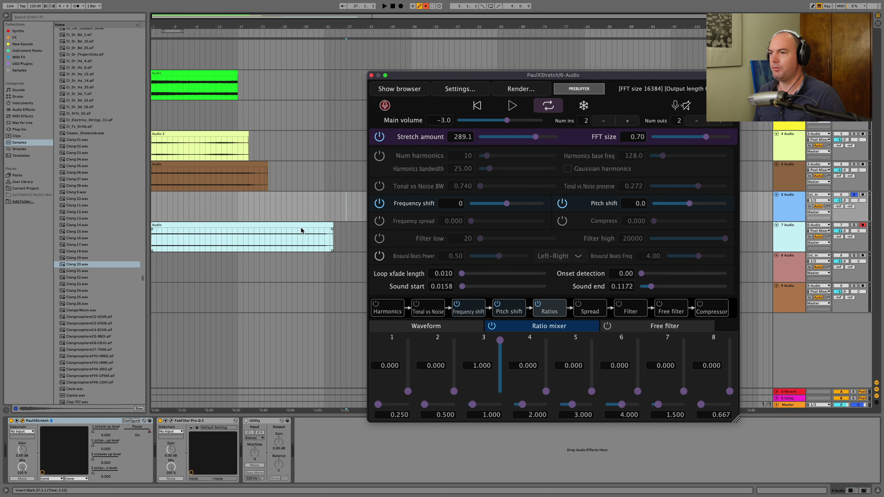
- Move the recorded track 7 clip to beyond bar 40 and return the insert marker to bar 1
click(281, 225)
drag(257, 225, 492, 236)
click(152, 229)
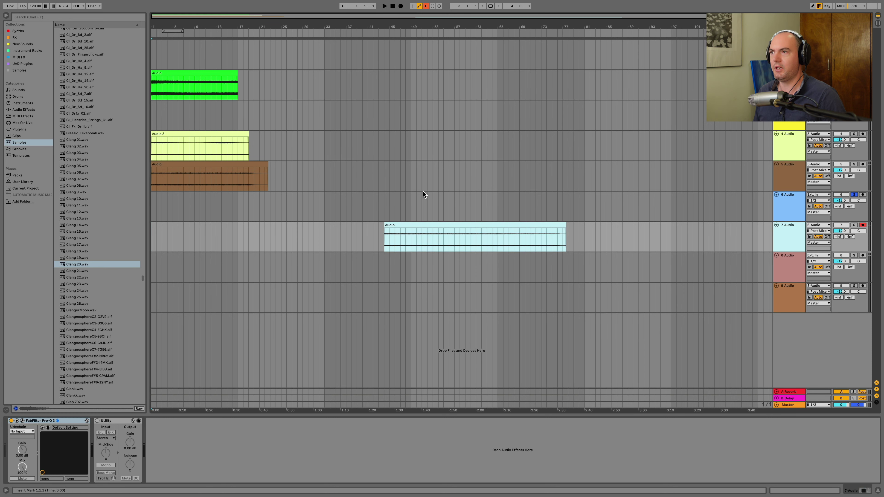
- Record a second clang take of about 33 bars onto track 7 while raising ratio 2 to about 0.802 and ratio 1 to 1.000
click(398, 208)
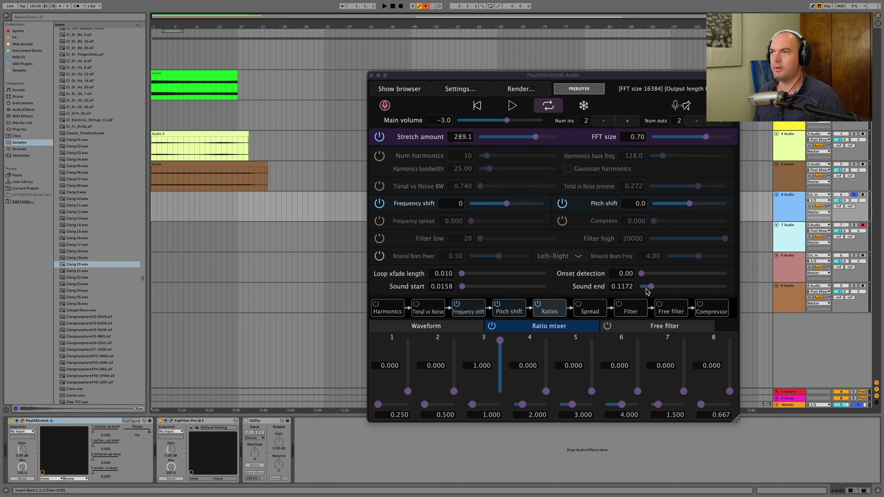
click(401, 6)
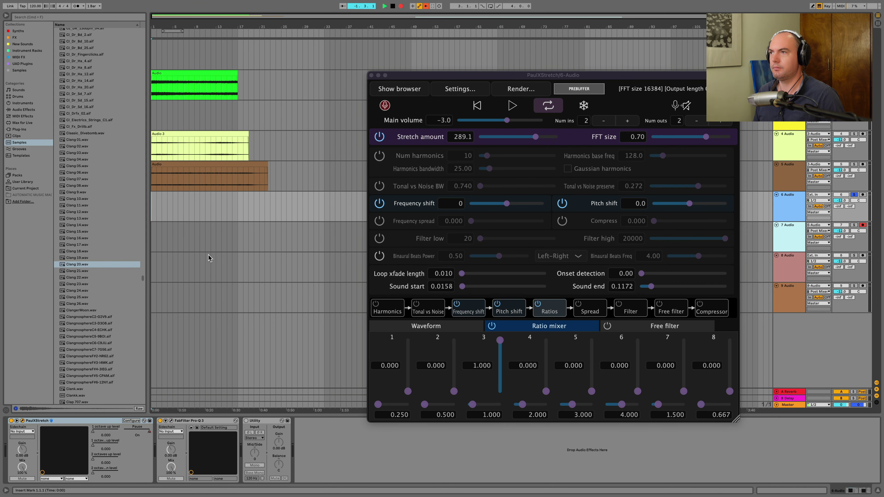
click(512, 105)
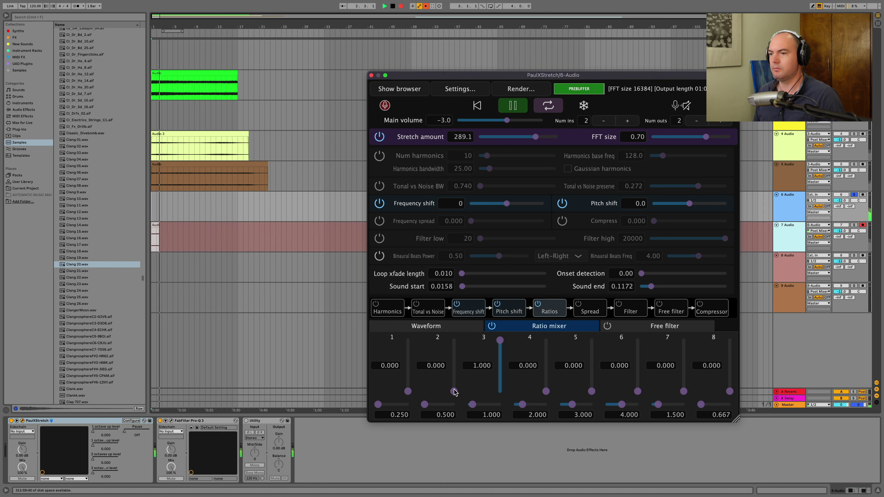
drag(454, 390, 454, 350)
drag(408, 391, 408, 338)
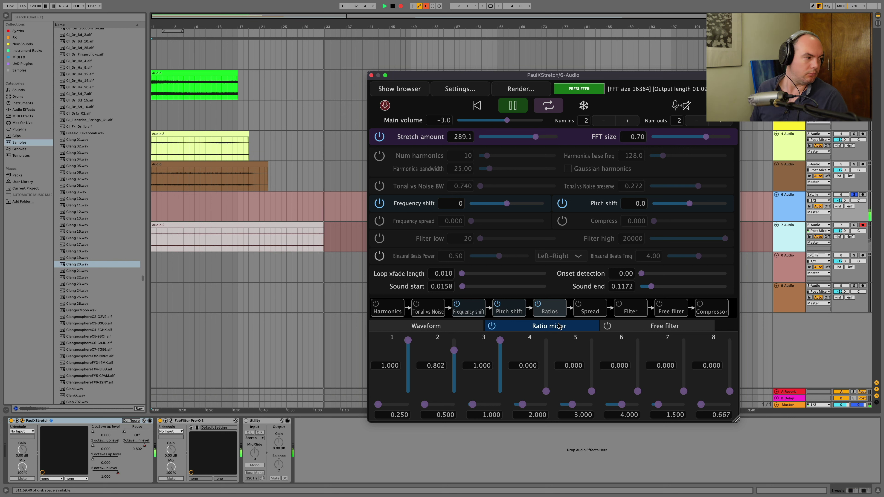
click(512, 106)
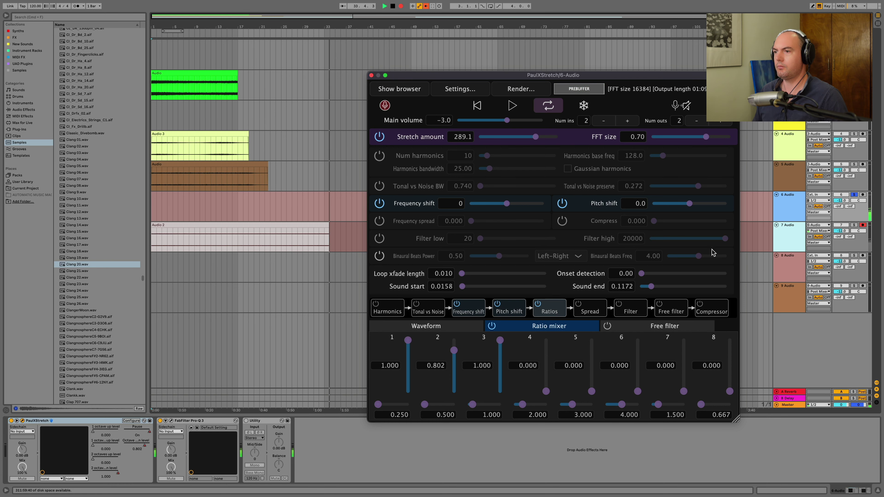
key(space)
- Load DaFunk_Sprung_F#1.wav into track 8's PaulXStretch and play it with a stretch amount of about 77.9
click(786, 268)
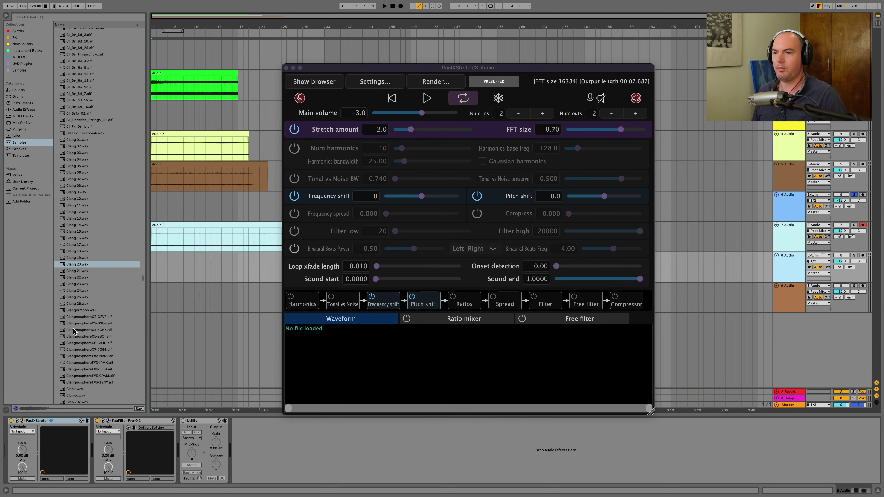
scroll(74, 331, down, 12)
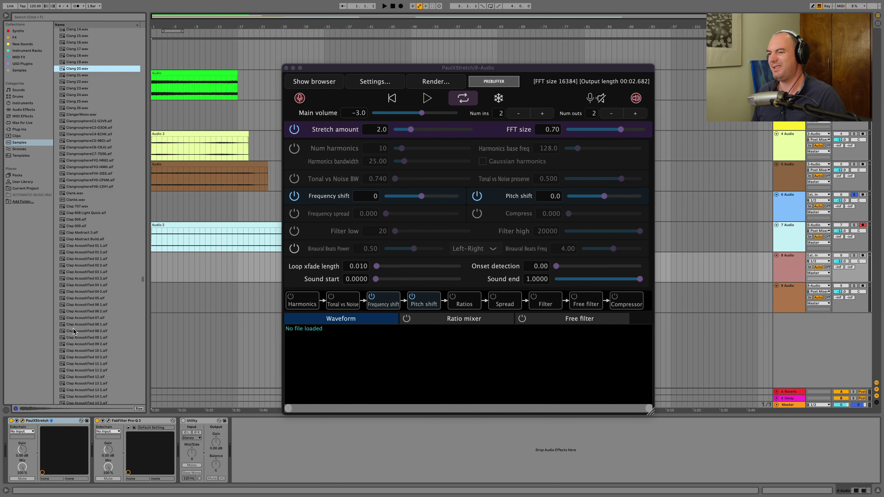
scroll(74, 330, down, 18)
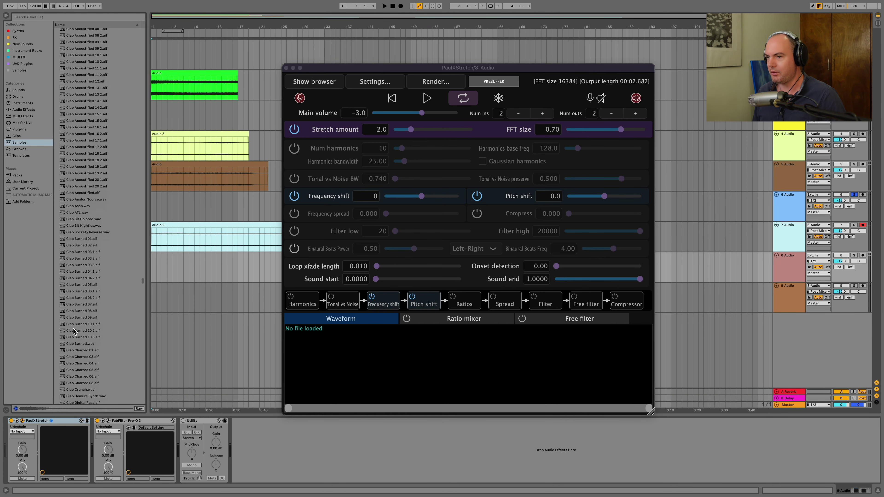
scroll(74, 331, down, 20)
scroll(74, 330, down, 15)
scroll(74, 331, down, 20)
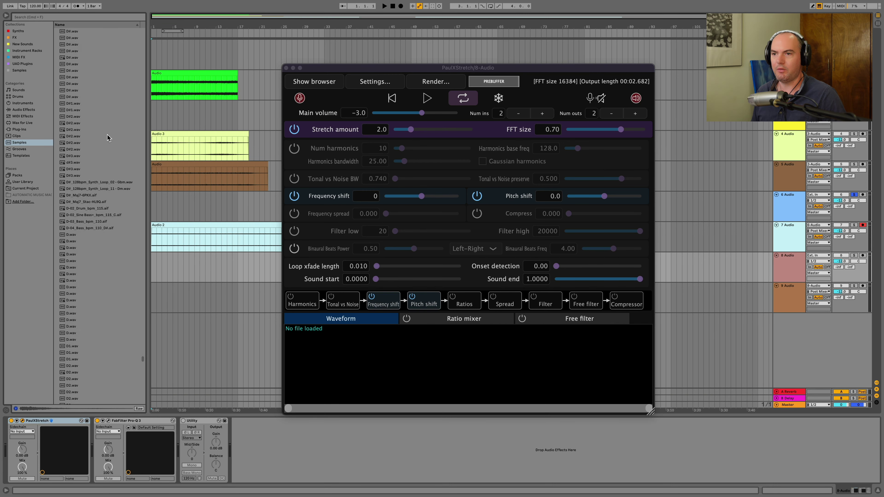
scroll(85, 239, down, 15)
drag(87, 211, 378, 371)
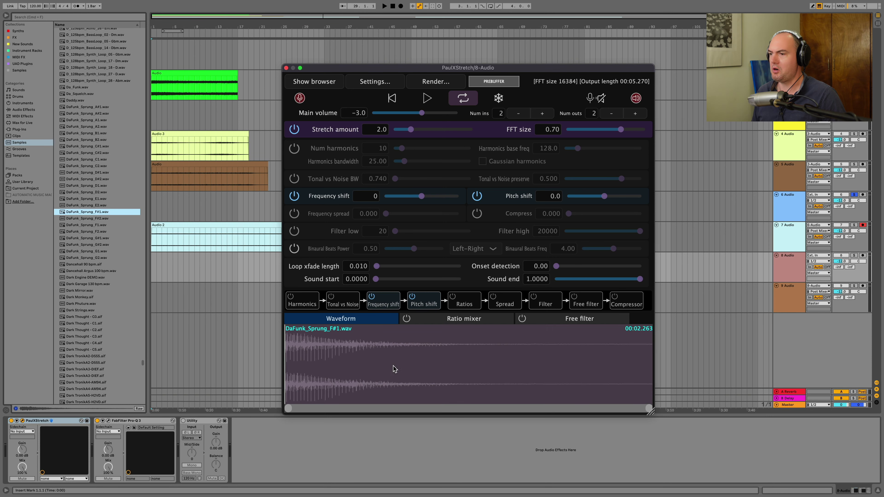
click(427, 97)
drag(411, 129, 435, 130)
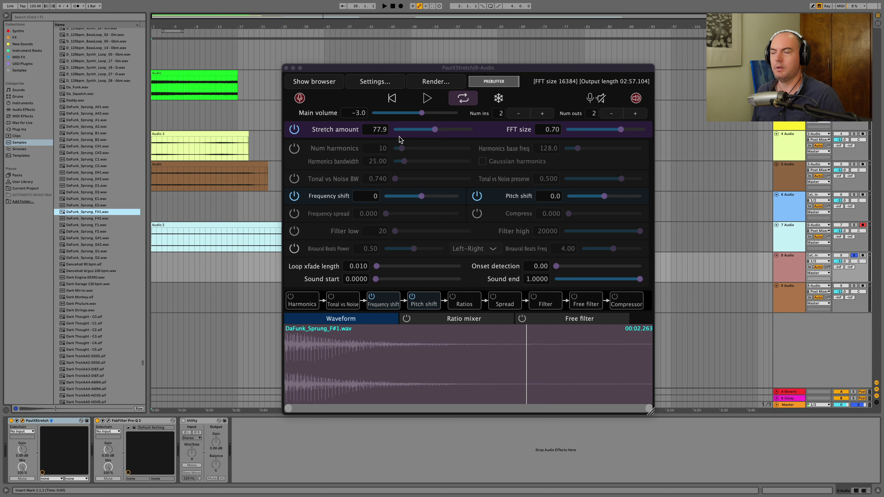
- Audition other samples in the library and replace track 8's stretched sample with DD_TempoDroneC_140-C.wav
scroll(96, 305, down, 10)
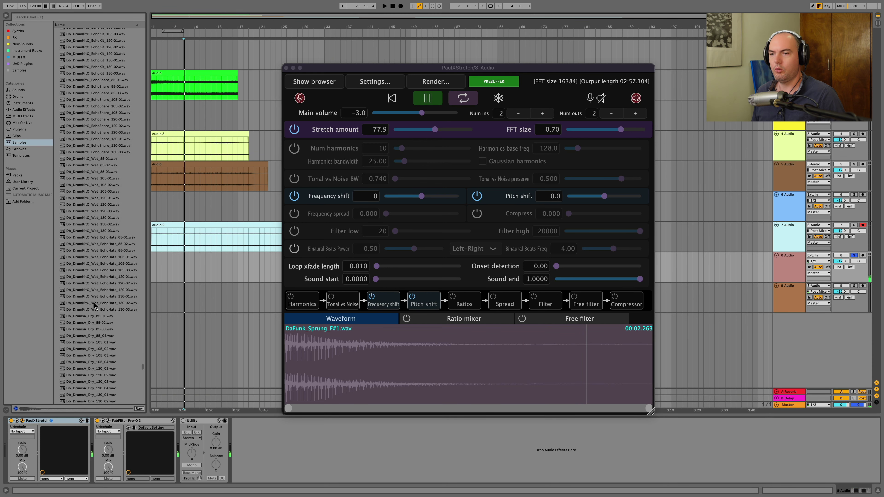
click(86, 186)
click(96, 219)
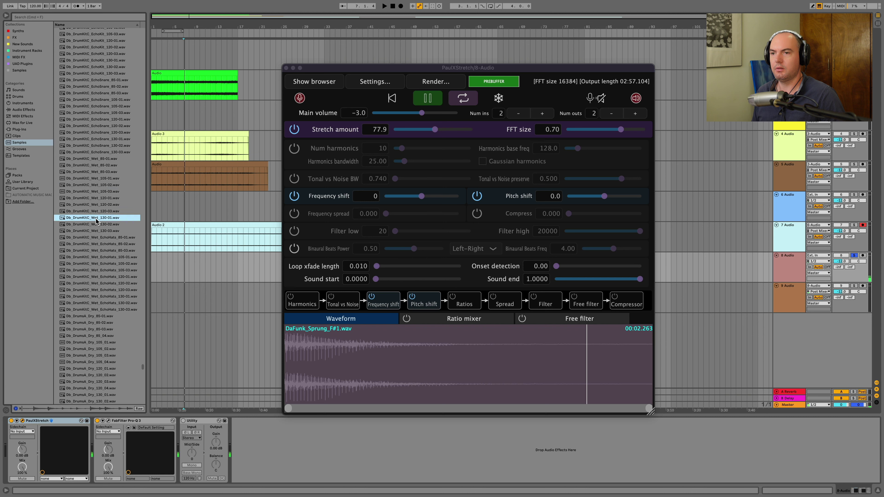
click(97, 197)
scroll(95, 268, down, 15)
click(94, 266)
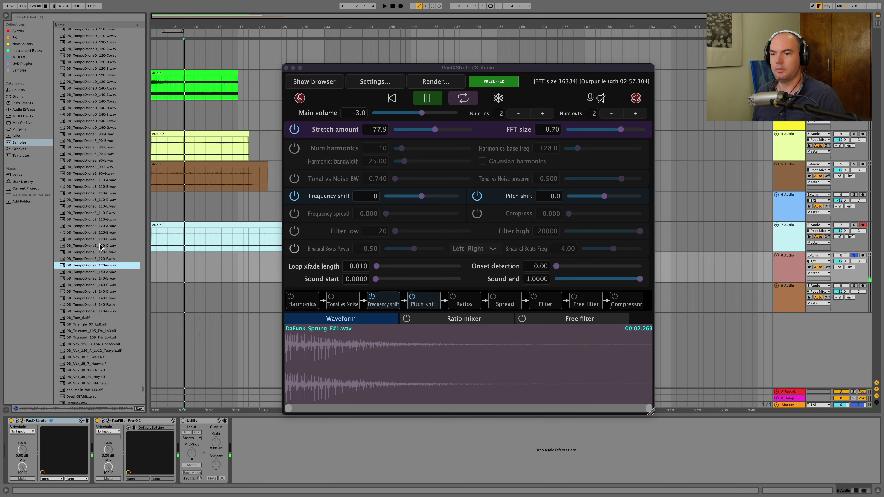
scroll(89, 116, up, 20)
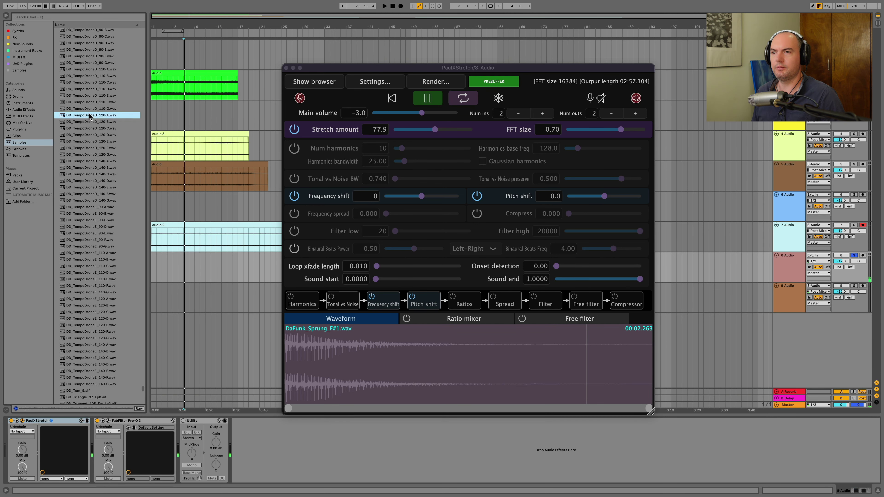
click(87, 167)
drag(88, 167, 344, 364)
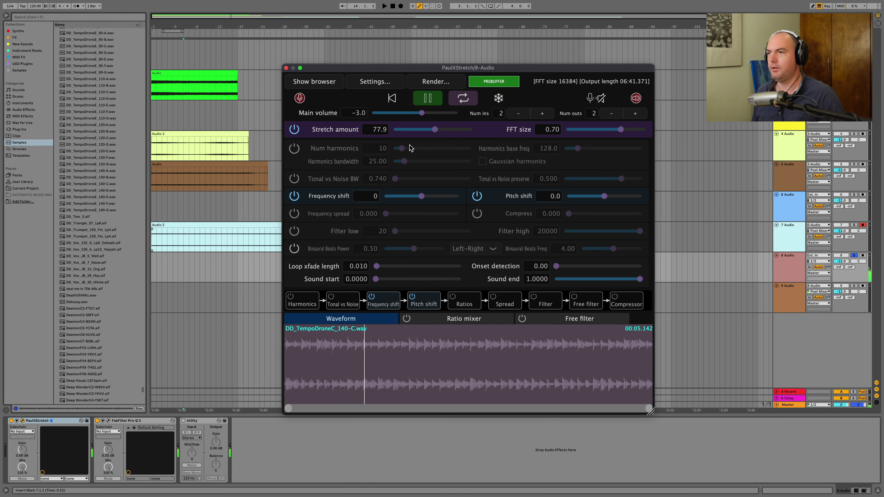
- Set stretch amount to about 261.2 and FFT size to about 0.53, and enable Tonal vs Noise with preserve at about -0.245
drag(435, 129, 449, 129)
drag(620, 129, 603, 129)
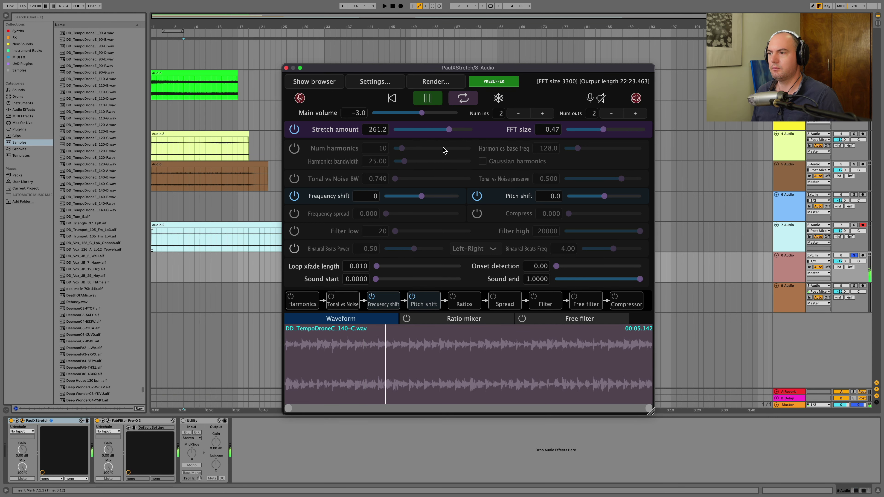
click(359, 301)
mouse_move(602, 179)
mouse_down()
mouse_move(582, 184)
mouse_move(593, 181)
mouse_up()
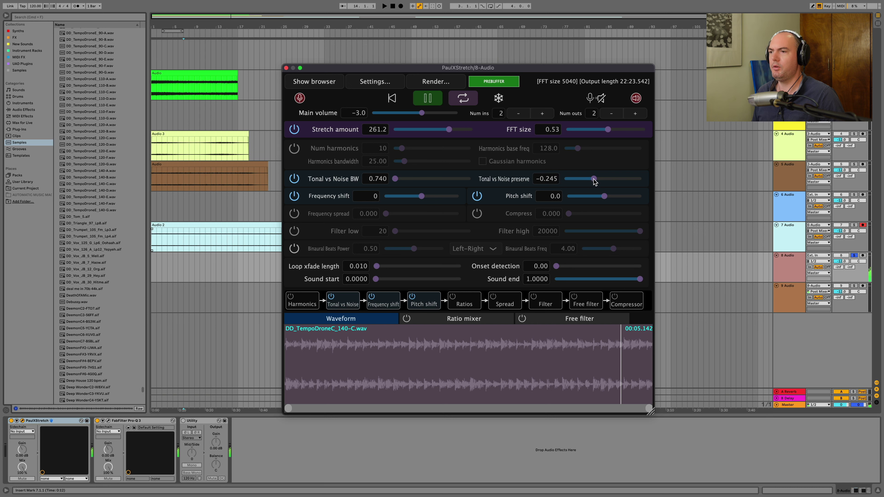
- Enable Frequency spread at about 0.859 and the filter with Filter low at about 781
click(294, 213)
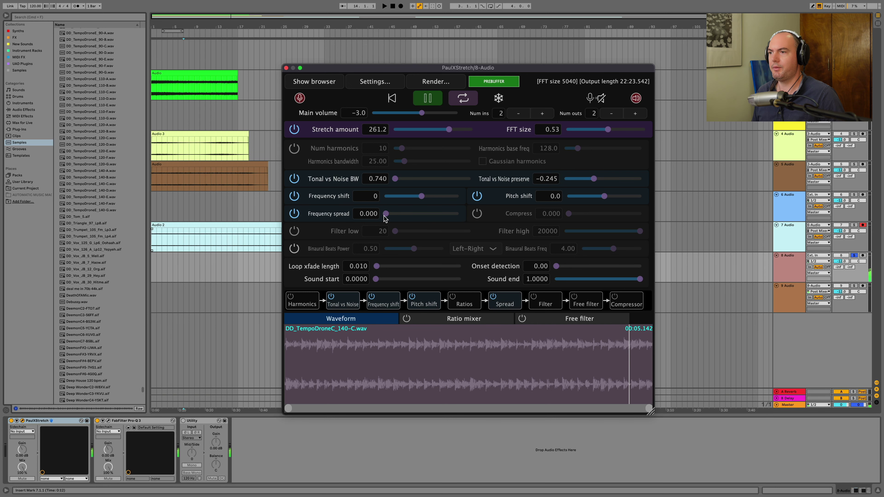
drag(386, 216, 448, 217)
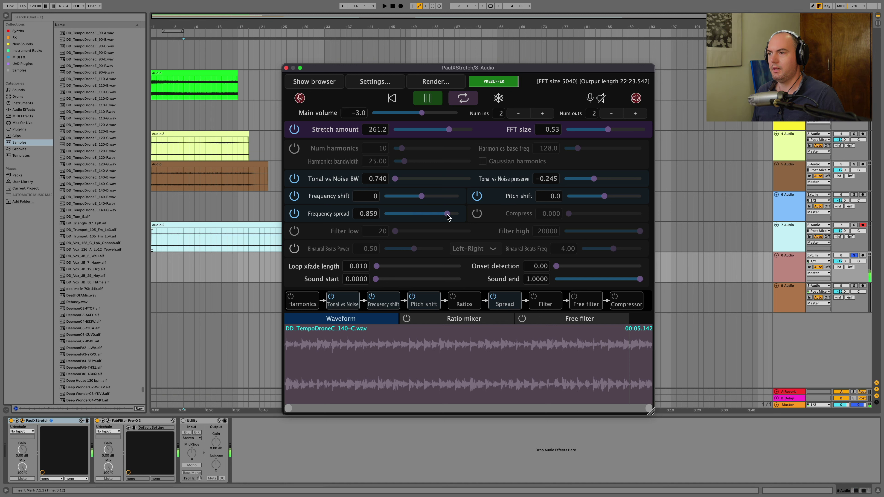
click(301, 232)
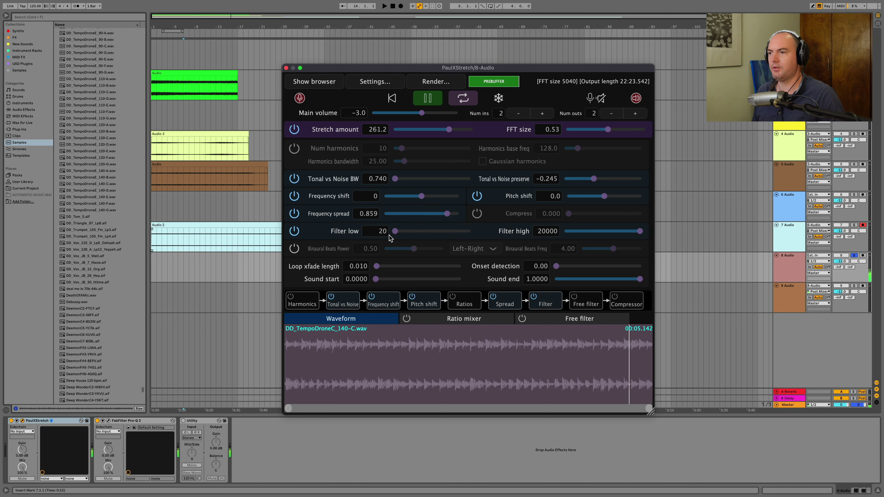
drag(395, 232, 423, 232)
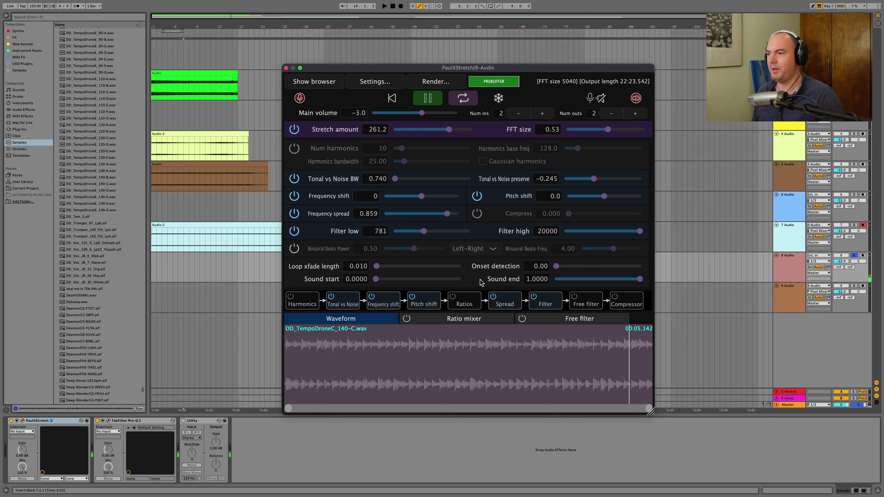
- Try the Free filter and switch it back off, and enable Compress at about 0.84
click(577, 305)
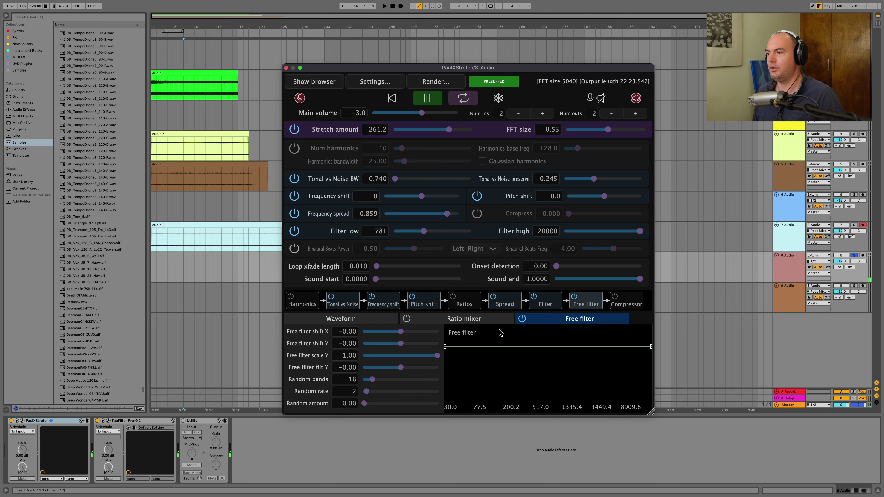
click(575, 298)
click(476, 213)
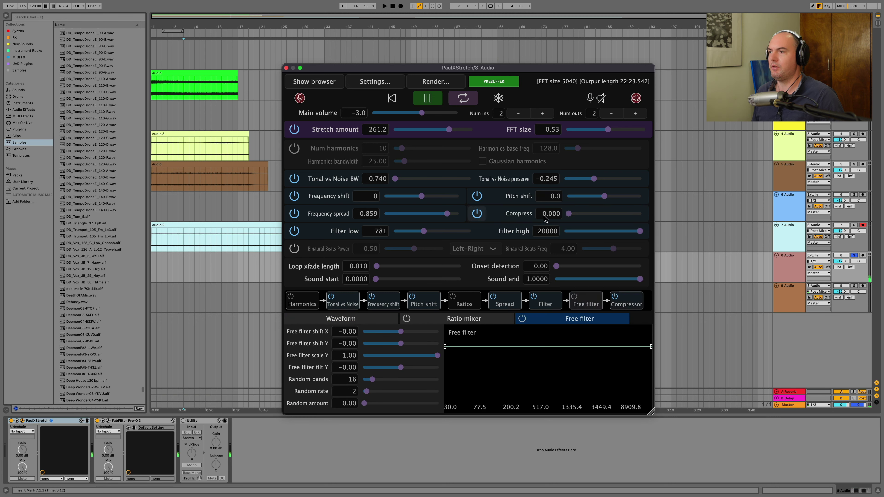
drag(569, 214, 630, 221)
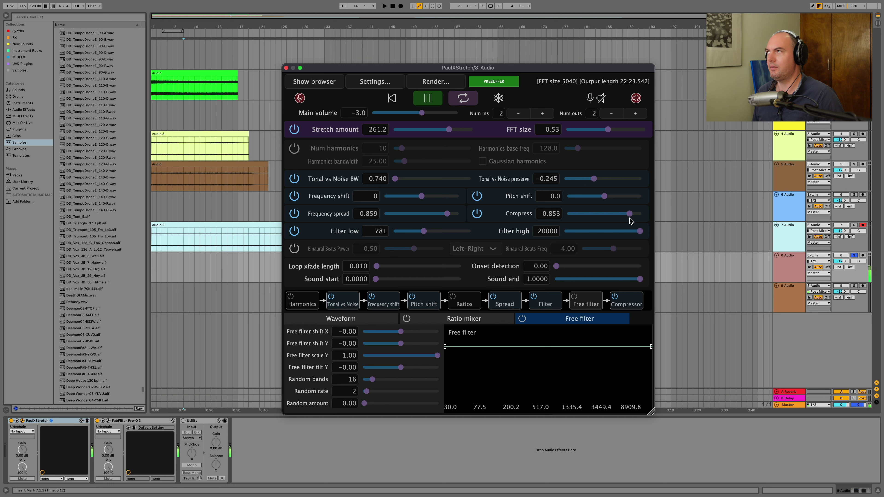
- Enable Gaussian harmonics with 79 harmonics, bandwidth about 90.46 and base frequency about 93.4, and turn off Tonal vs Noise
click(294, 151)
drag(402, 152, 440, 153)
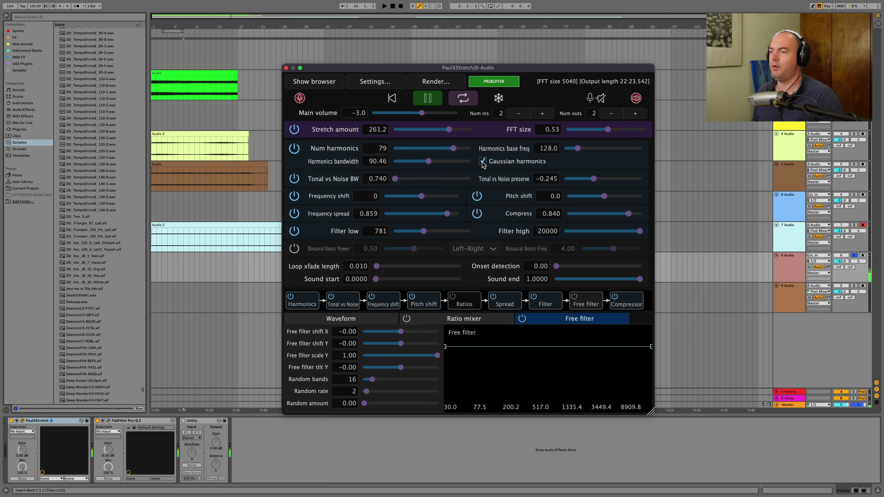
click(576, 149)
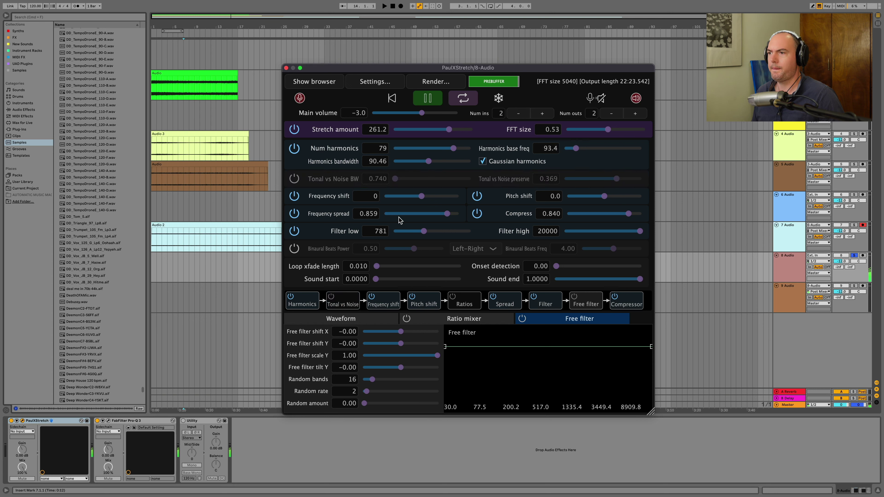
- Set Frequency spread to 0, reset Pitch shift to 0.0, and set Filter low to about 338
drag(399, 219, 365, 218)
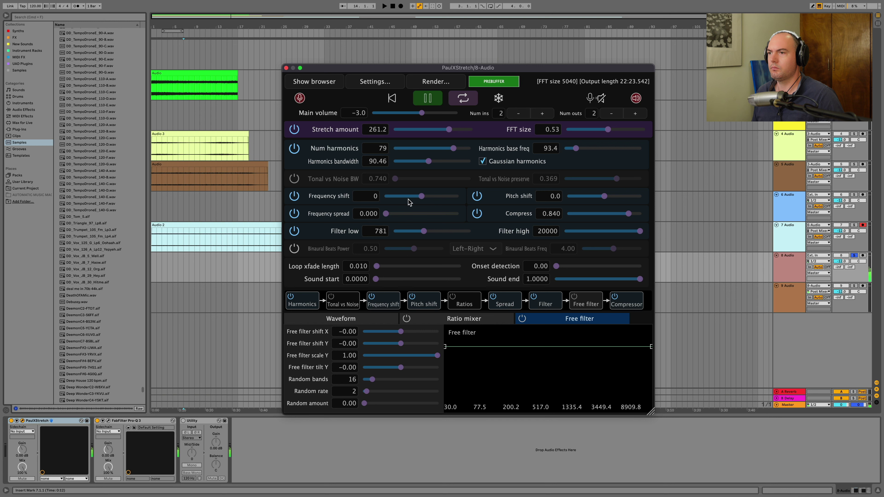
click(577, 197)
double_click(551, 197)
drag(422, 232, 407, 232)
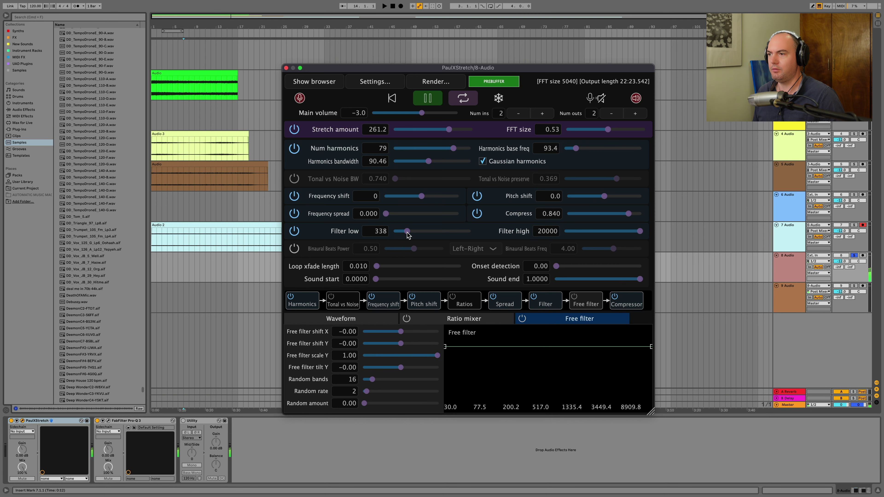
- Arm track 9 and record track 8's stretched output as a take of about five bars from the start
click(862, 286)
click(400, 6)
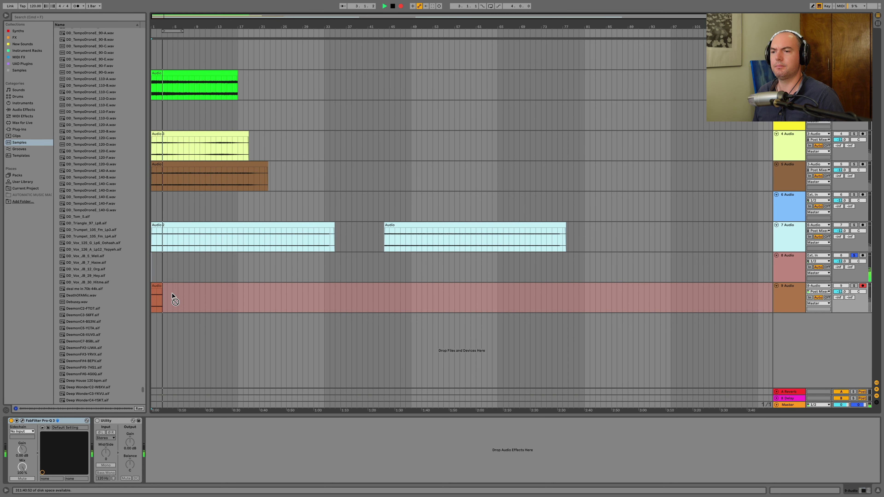
click(391, 7)
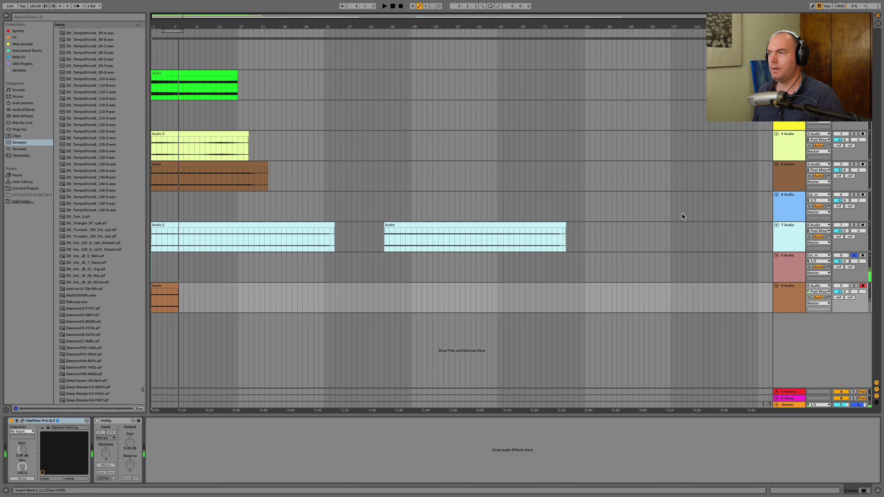
- Load DP_PHRASE_14.wav into track 8's PaulXStretch, disable Harmonics, Frequency shift and Pitch shift, and set Filter low to 20
click(776, 266)
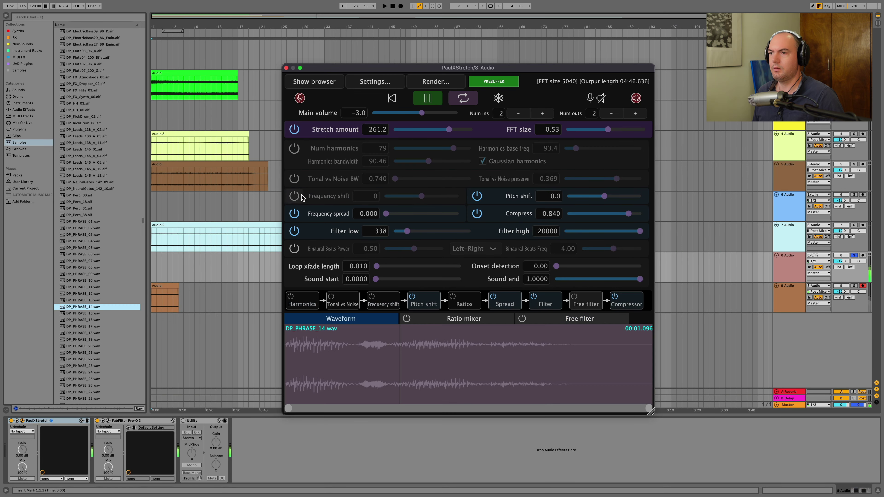
click(294, 196)
click(479, 198)
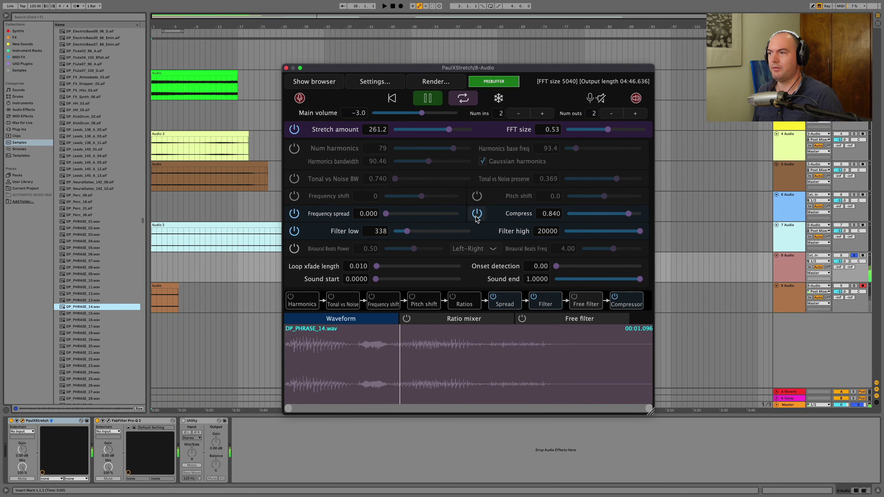
drag(406, 231, 386, 233)
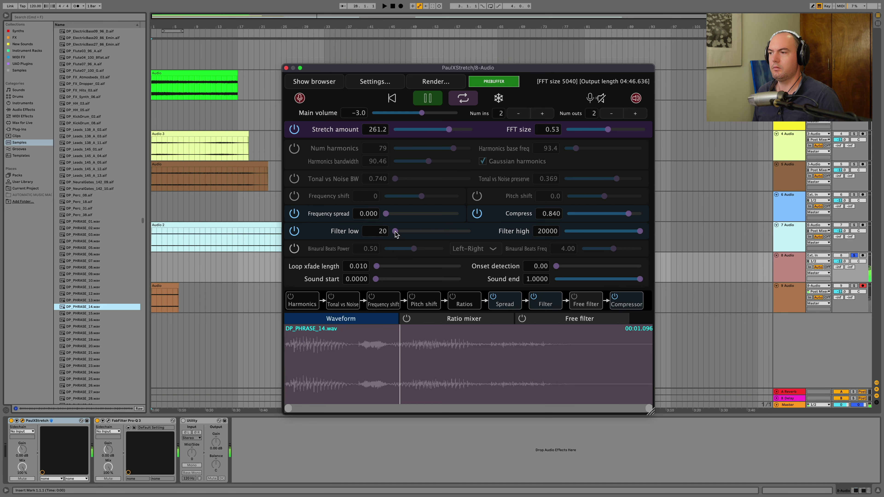
- Record the stretched DP_PHRASE_14 onto track 9 from bar 10, and enable Tonal vs Noise with preserve at about 0.451
click(200, 291)
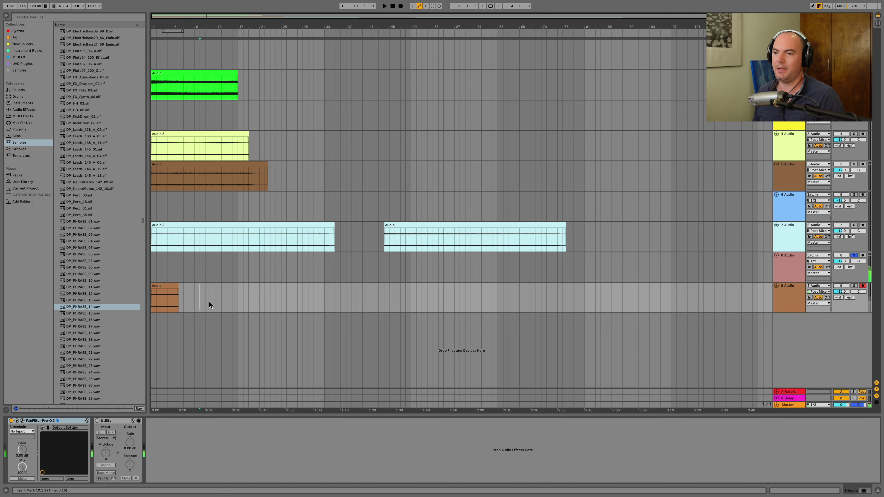
key(F9)
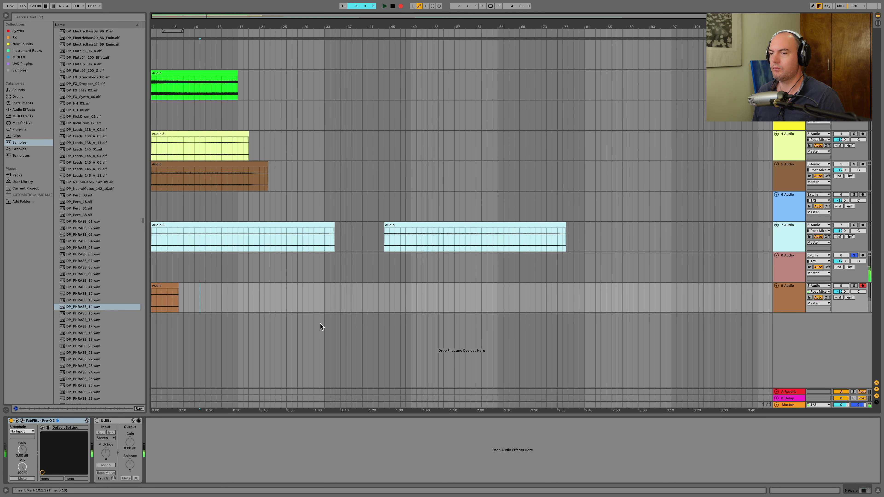
click(748, 264)
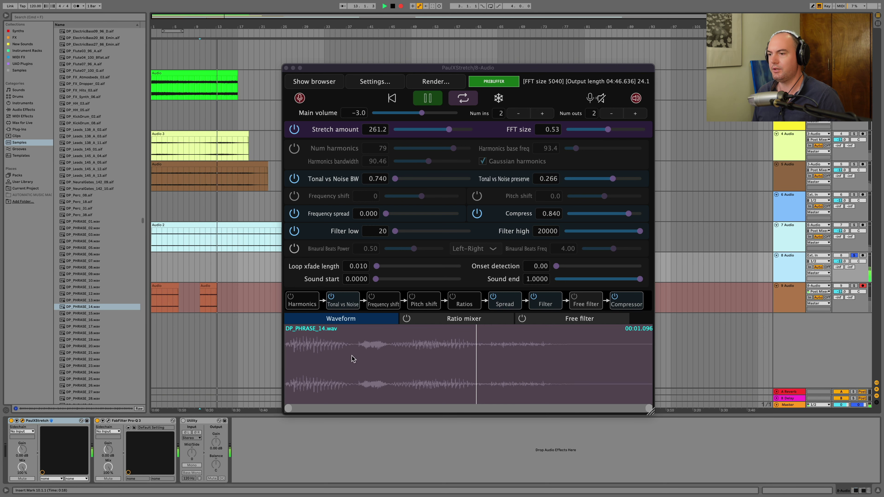
click(616, 179)
key(space)
drag(616, 179, 619, 179)
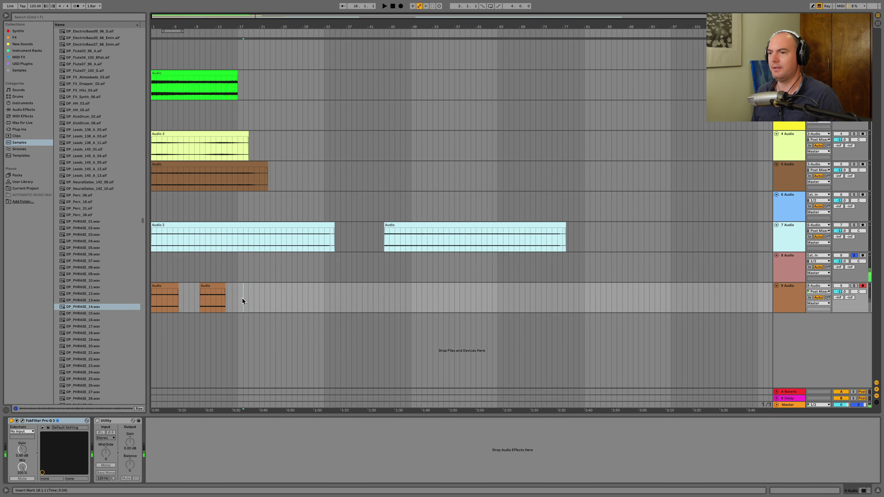
- Record another take of about four bars onto track 9 from bar 18
click(243, 299)
click(400, 6)
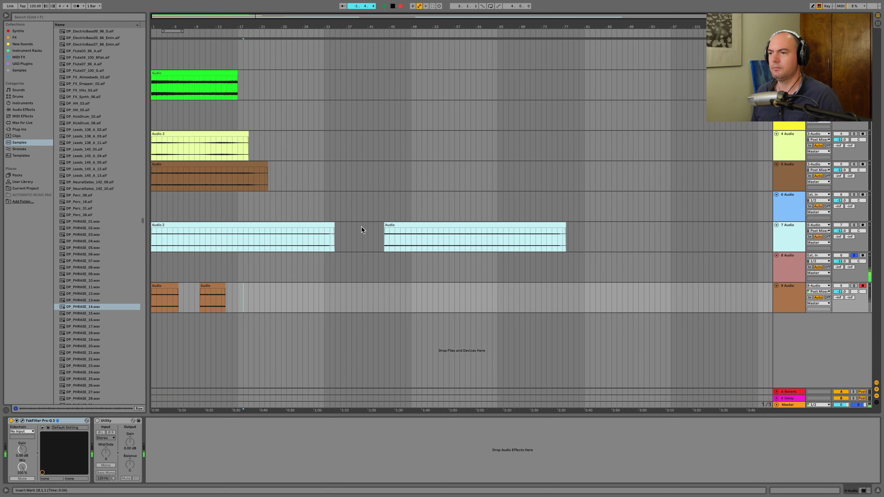
key(space)
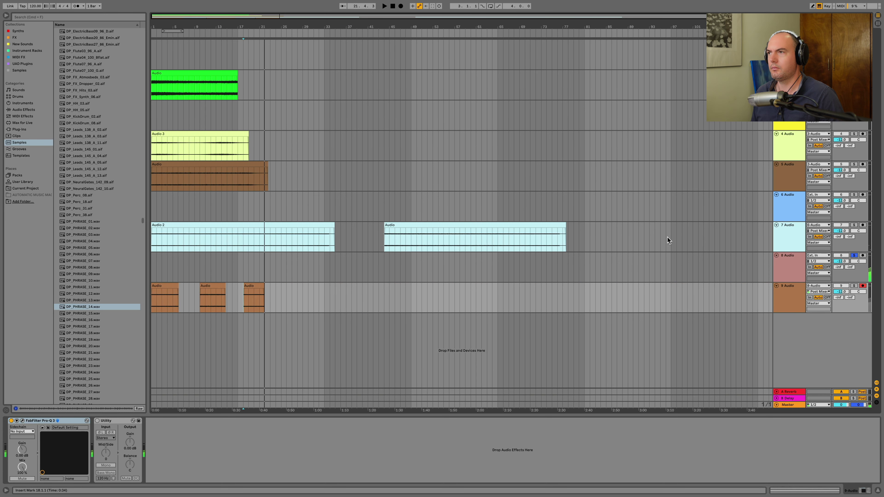
- Stop track 8's PaulXStretch playback and replace its sample with Droids_05.wav from the library
click(783, 275)
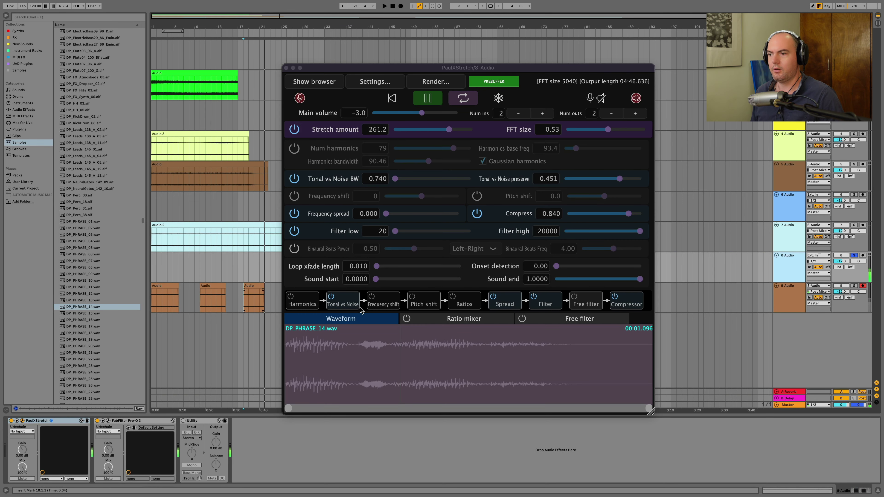
click(434, 97)
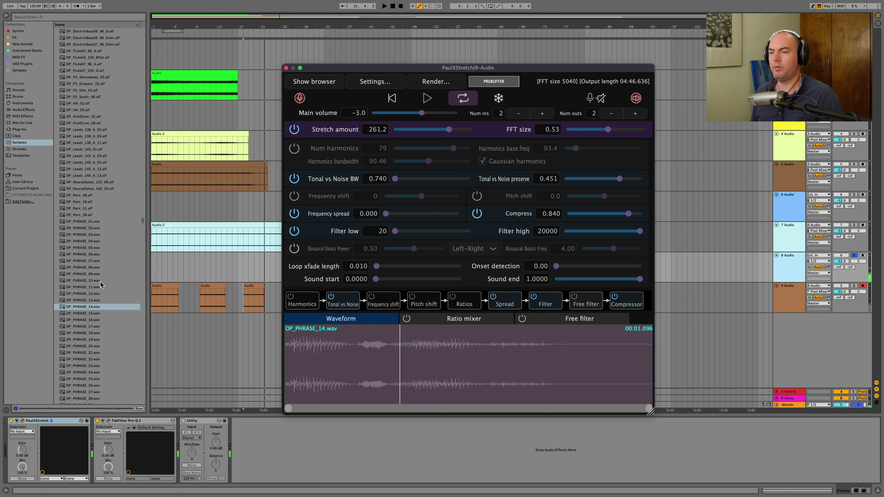
scroll(104, 358, down, 3)
scroll(104, 358, down, 15)
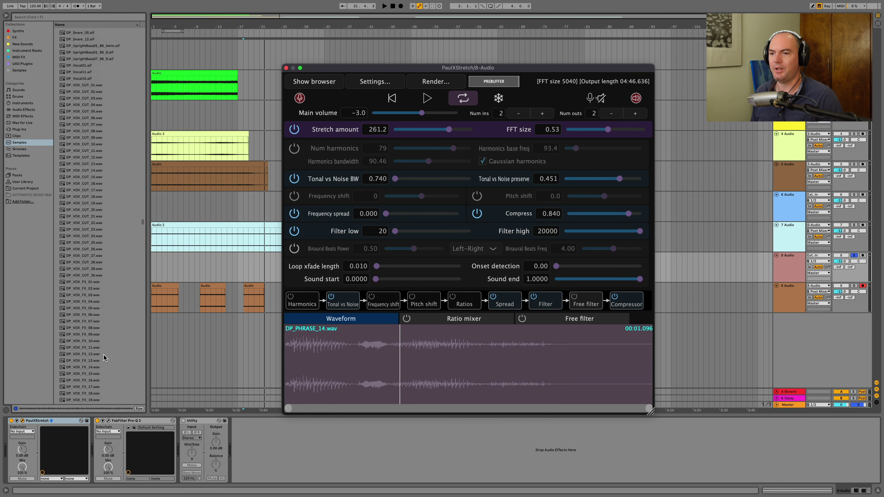
scroll(105, 357, down, 15)
click(76, 155)
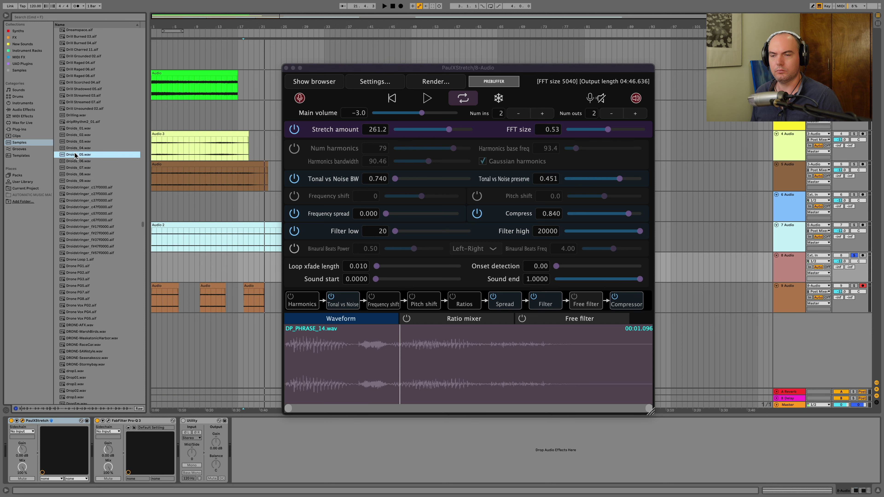
drag(75, 155, 382, 365)
- Disable Tonal vs Noise, Frequency spread, Filter and Compress, keep stretching enabled, and start PaulXStretch playback
click(294, 129)
click(294, 179)
click(294, 213)
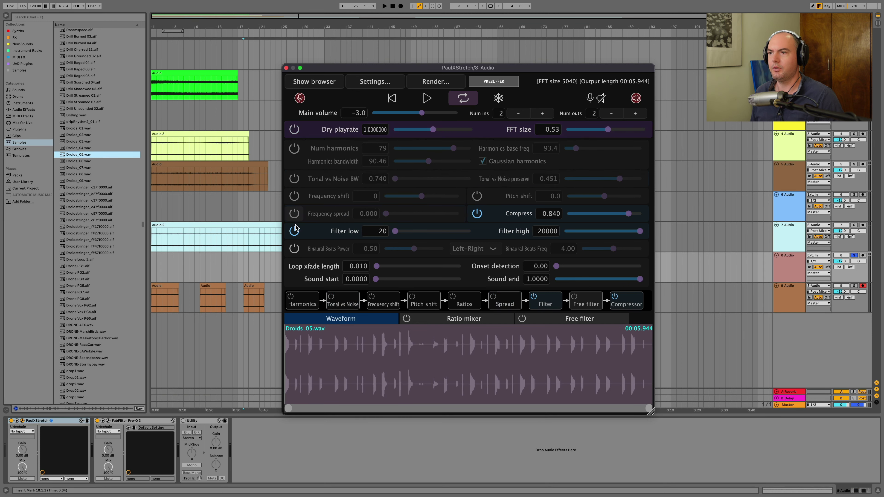
click(294, 231)
click(476, 213)
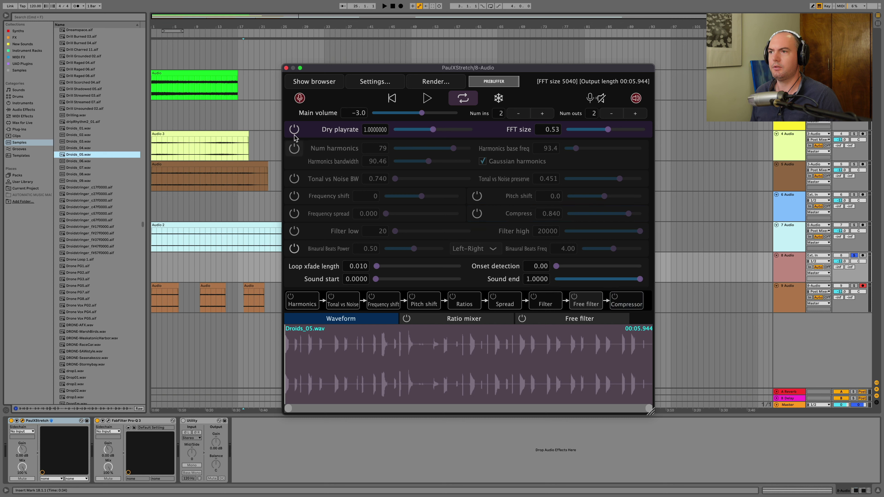
click(294, 129)
key(space)
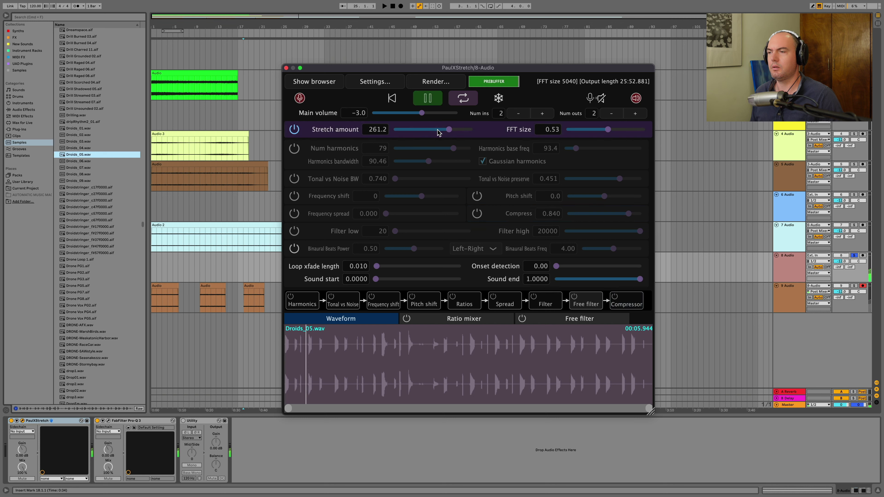
- Set stretch amount to about 30.4 and FFT size to about 0.42 for Droids_05.wav
drag(440, 129, 427, 132)
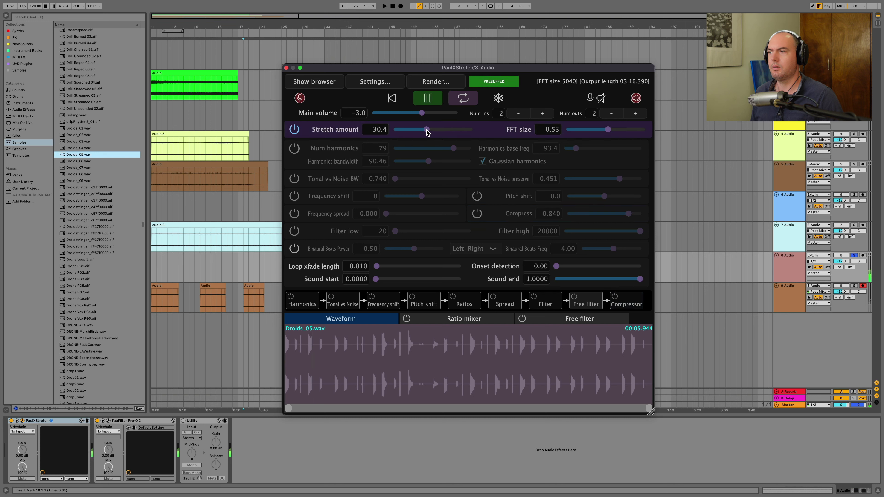
click(605, 130)
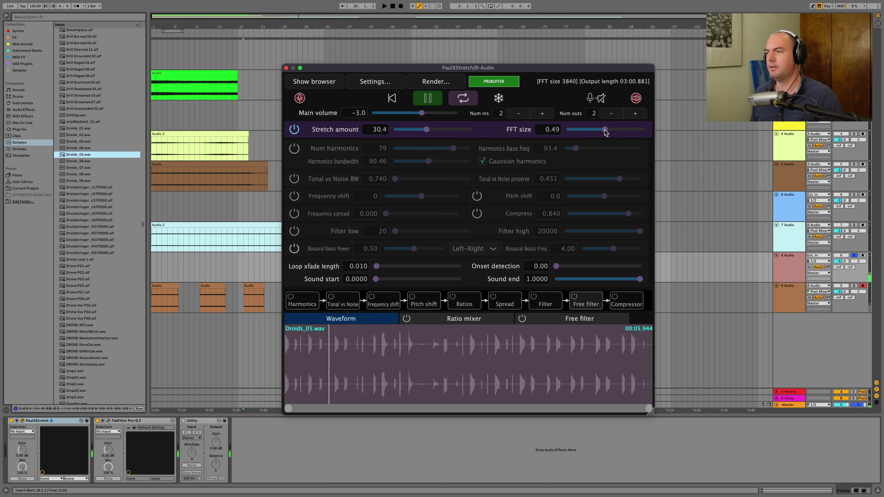
mouse_move(605, 130)
mouse_down()
mouse_move(615, 130)
mouse_move(590, 131)
mouse_up()
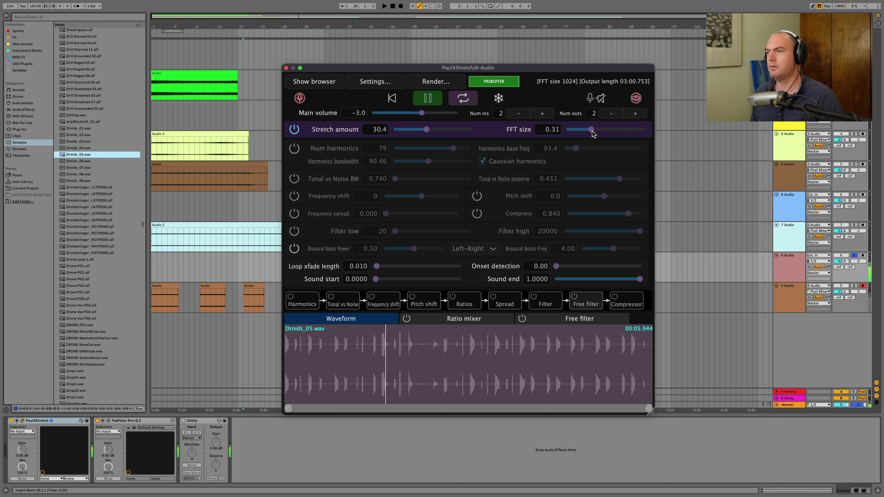
drag(591, 131, 599, 130)
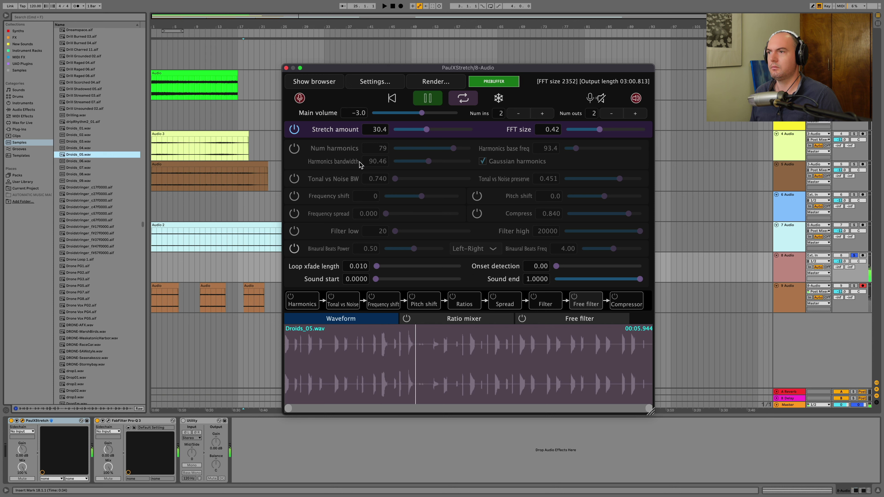
click(275, 290)
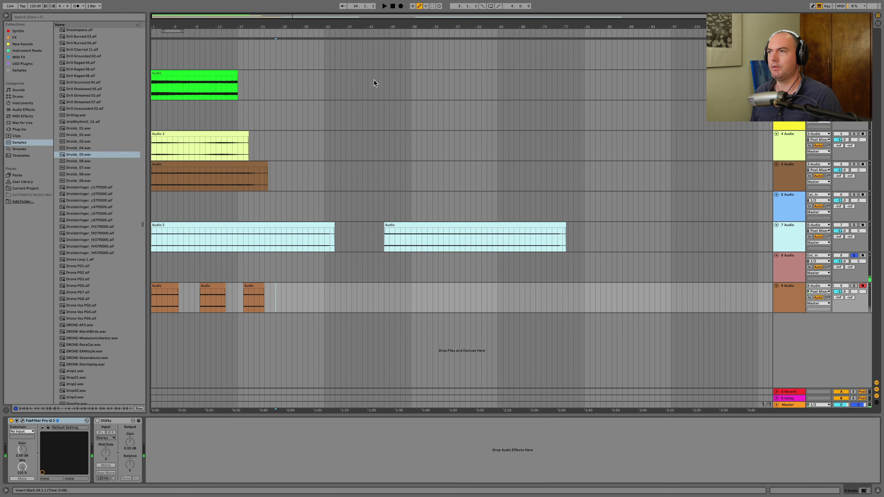
click(401, 6)
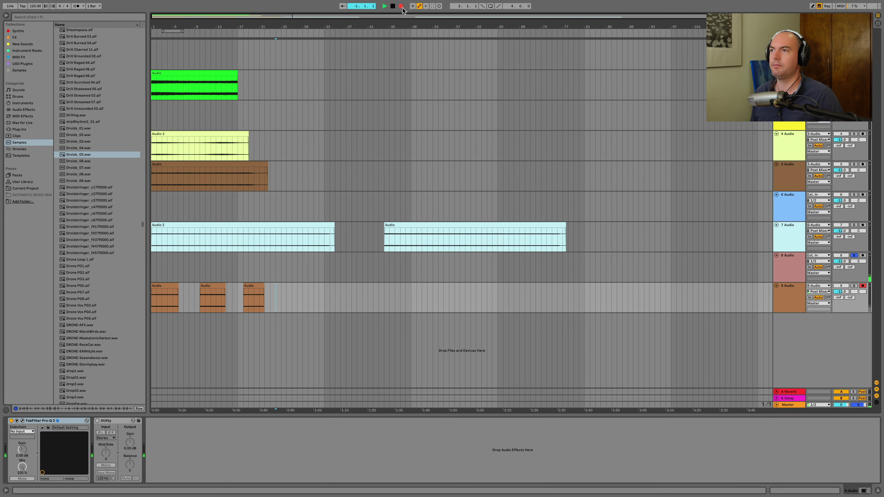
click(317, 268)
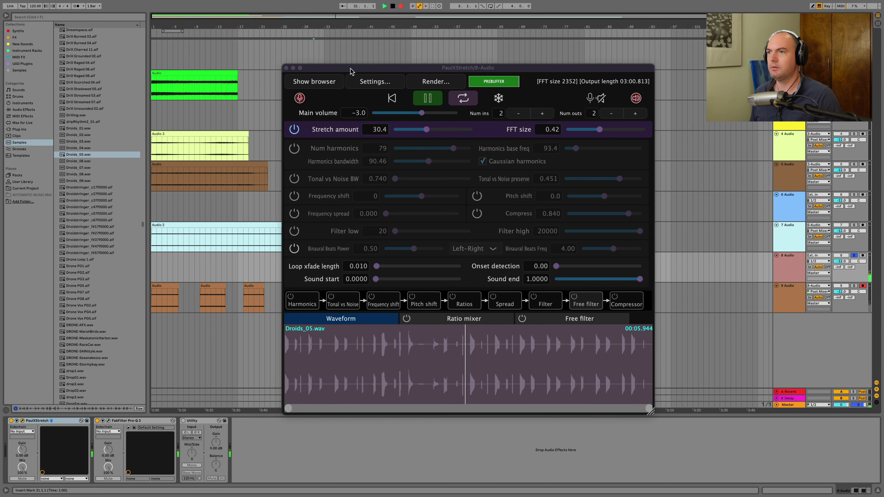
- Record the stretched Droids_05 sound onto track 9 from bar 26 to about bar 43, and turn off track 8's solo
click(286, 292)
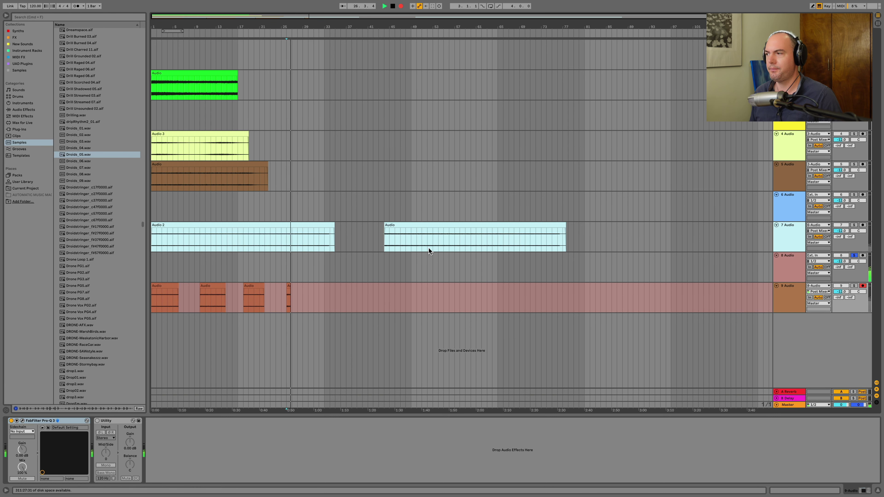
click(780, 273)
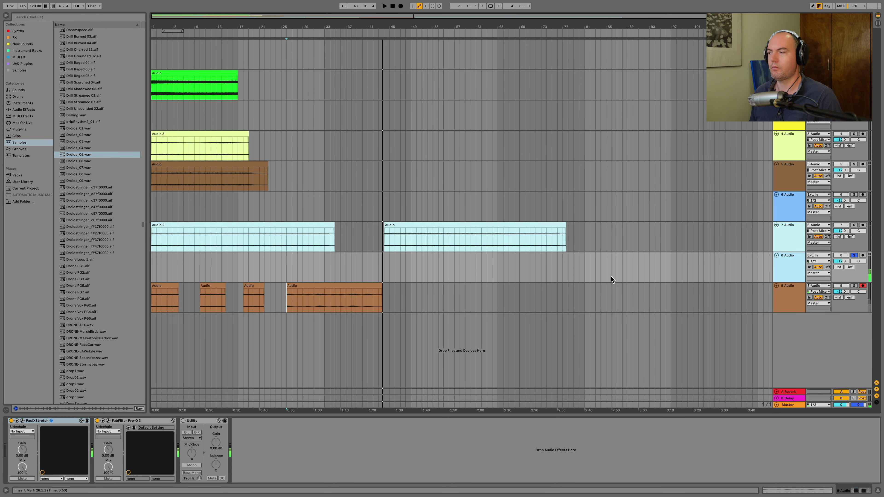
click(852, 256)
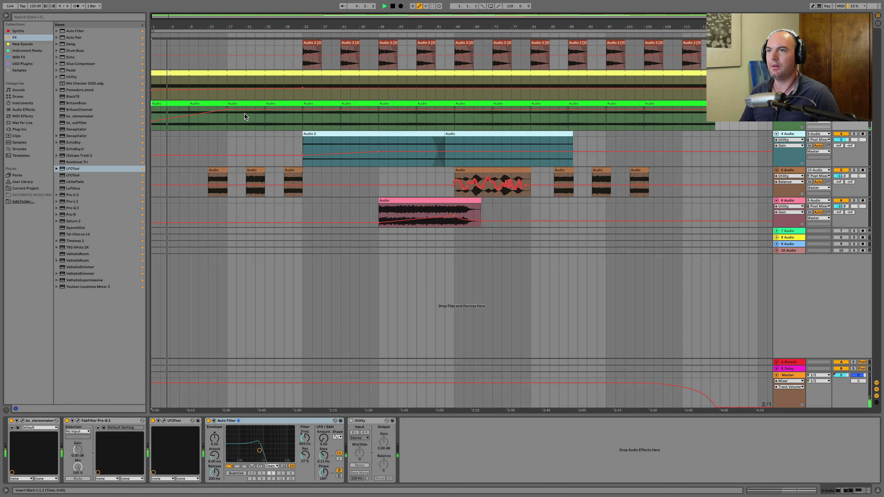
- Inspect the yellow track's Simpler instrument, viewing its looped sample waveform and its filter, envelope and volume settings
click(216, 84)
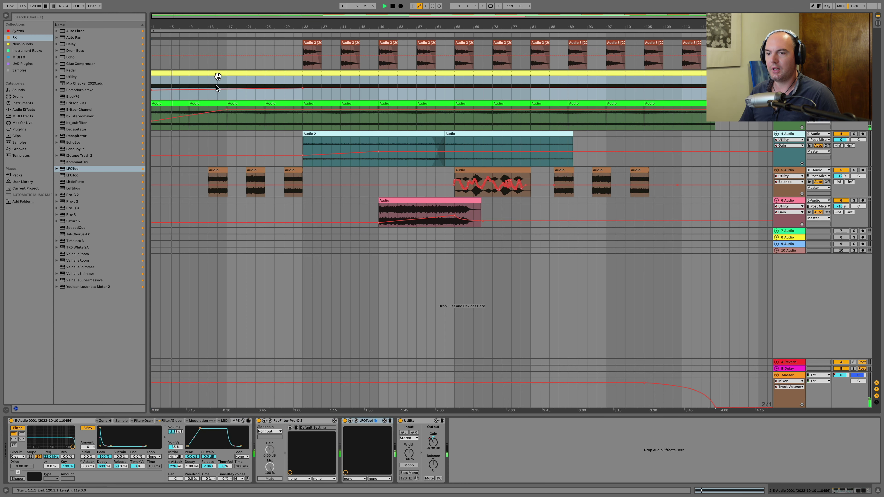
click(121, 421)
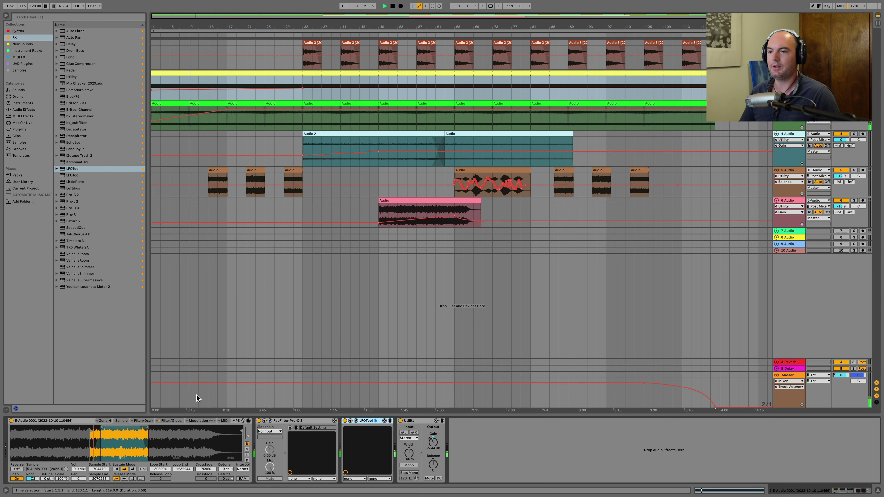
click(171, 421)
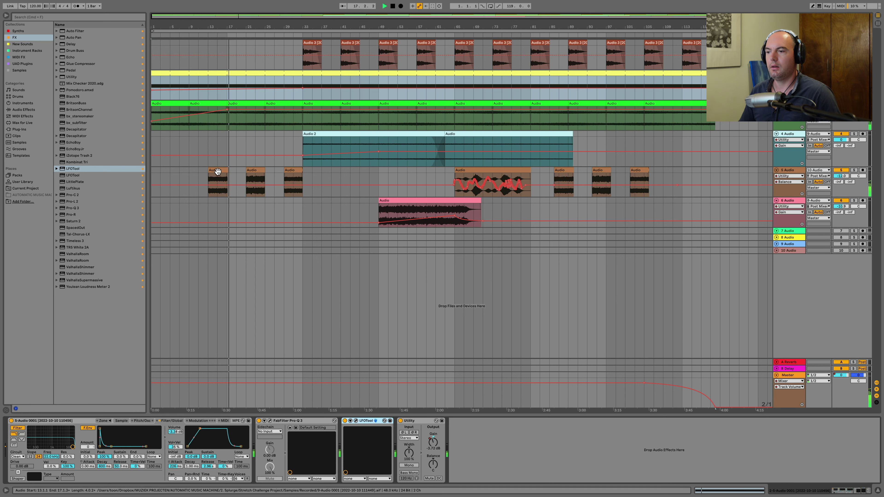
- Show the Utility Gain automation on track 5 to examine the fades across its short clips
click(223, 184)
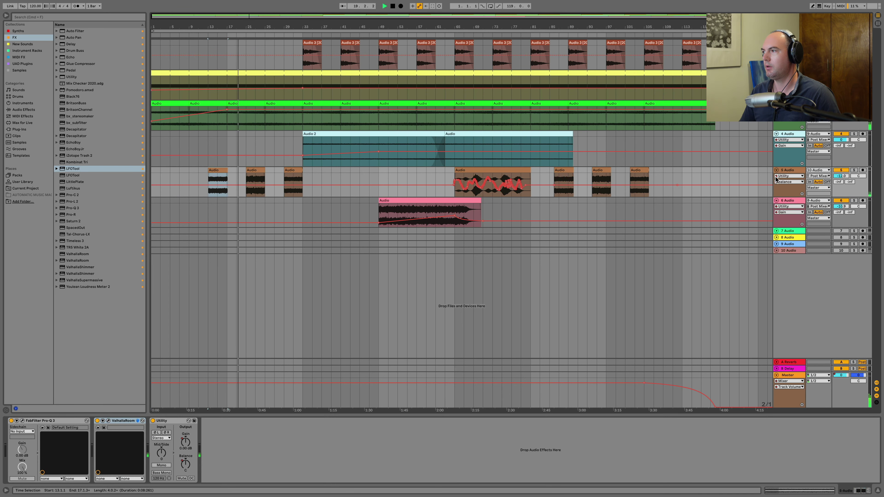
click(784, 177)
click(783, 183)
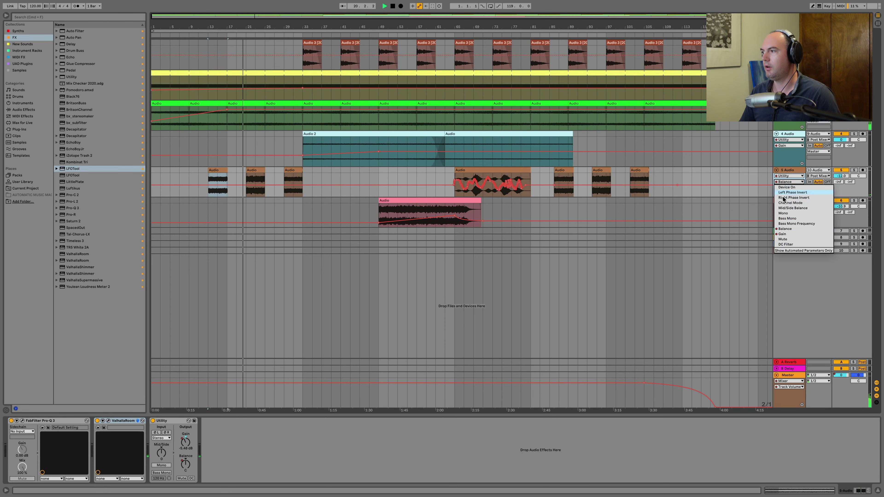
click(783, 235)
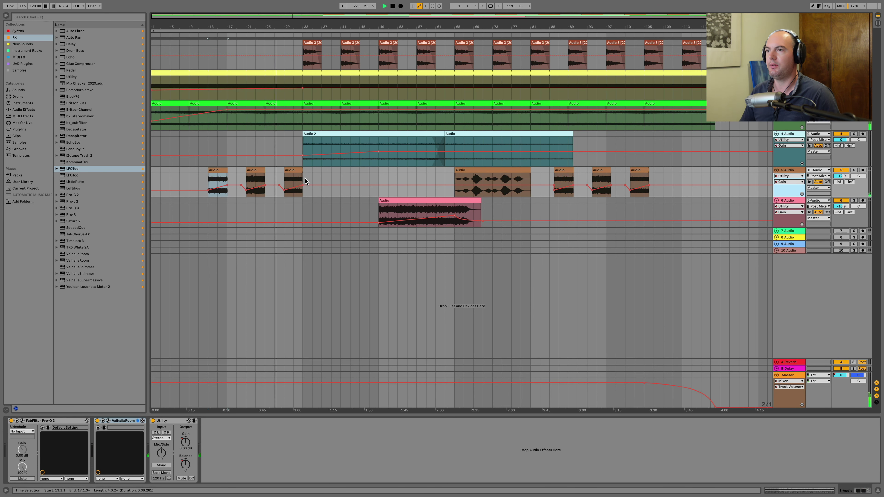
click(291, 168)
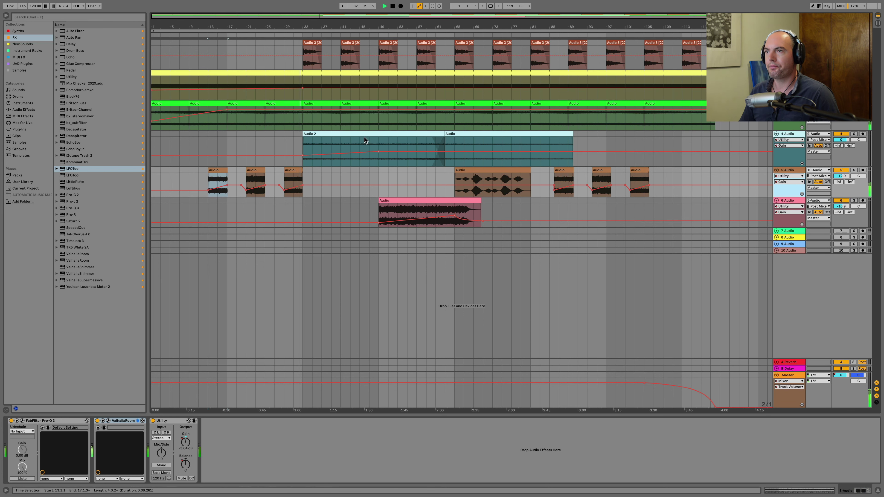
- Examine track 4's effect chain, then the devices and waveform of the first Audio 3 clip
click(347, 134)
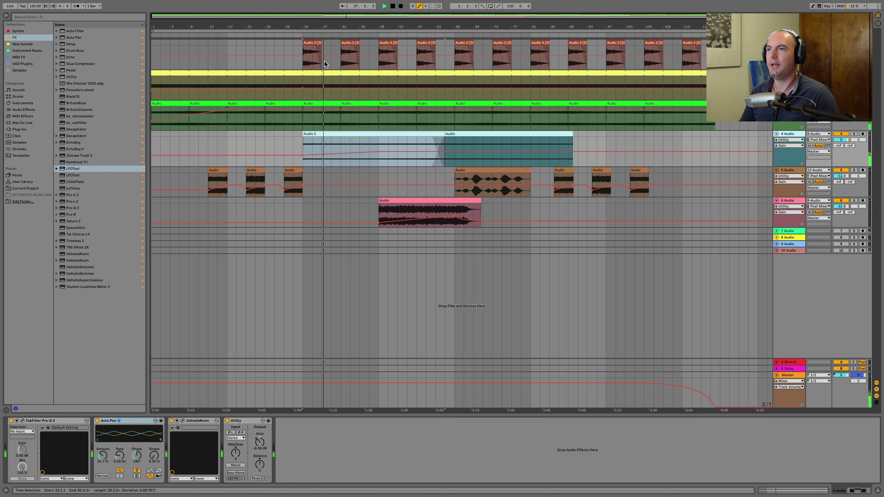
click(313, 42)
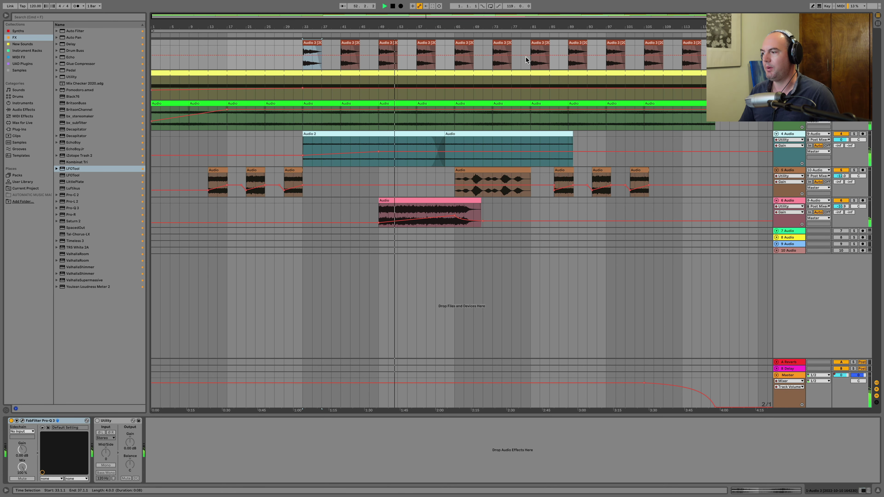
click(750, 491)
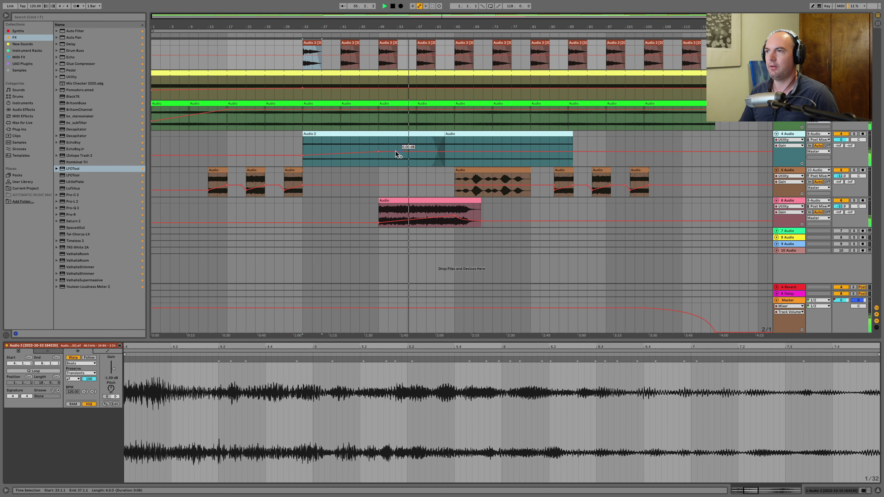
- Examine the waveform of track 6's clip and return to the track's device chain
click(411, 153)
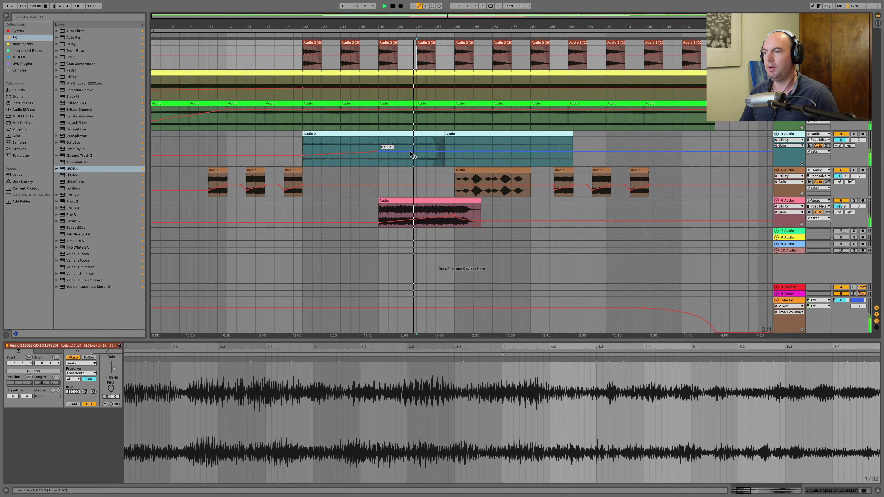
click(414, 209)
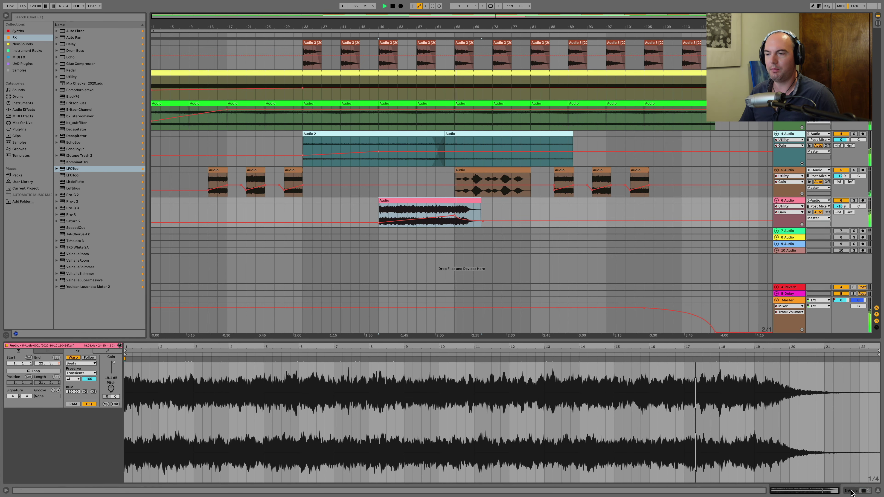
key(shift+Tab)
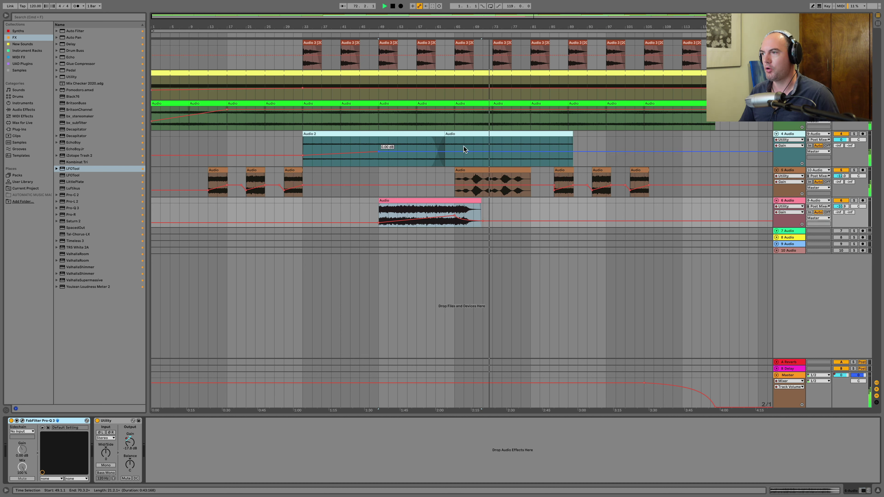
- Switch track 5's displayed Utility automation from Gain to Balance to examine the long clip's panning
click(553, 185)
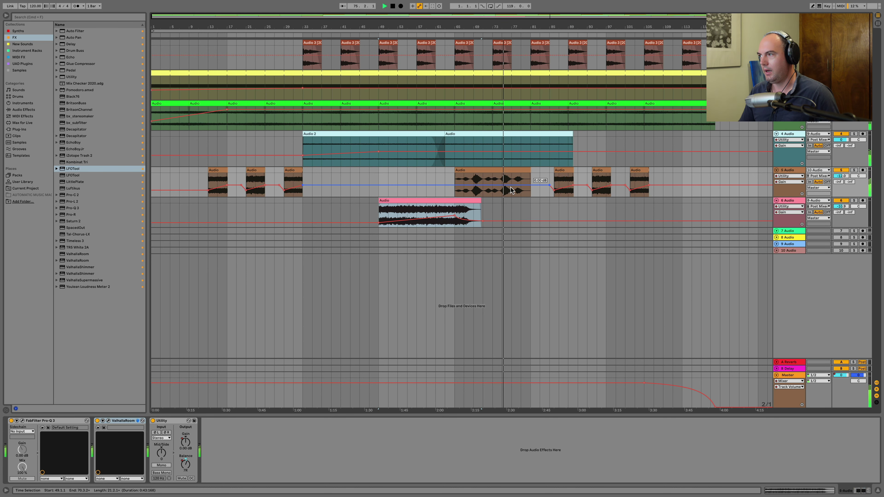
click(783, 181)
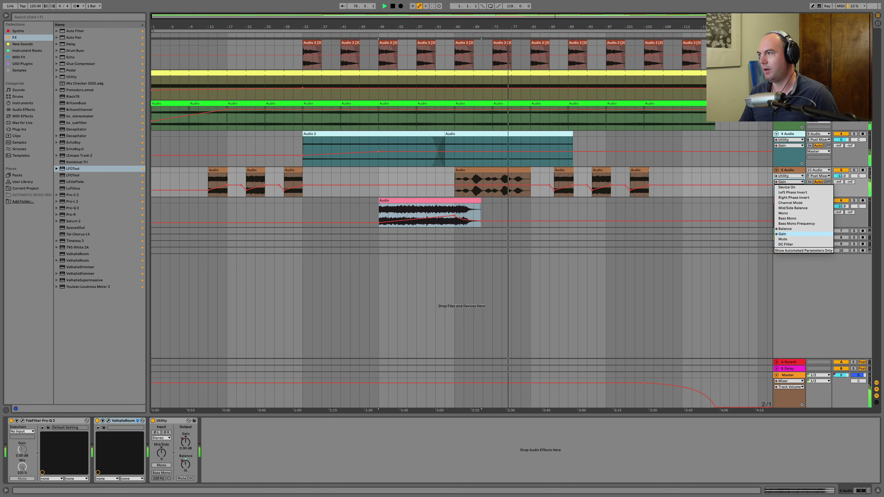
click(784, 228)
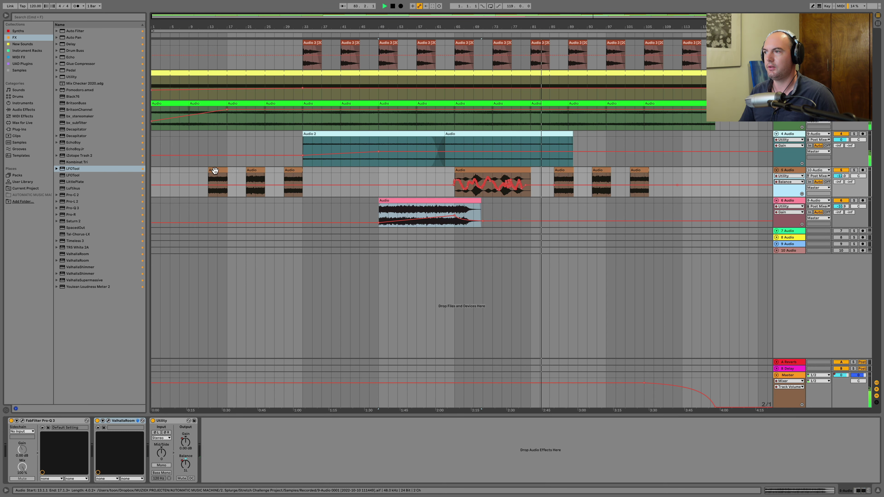
- Move the last three short clips on track 5 one bar earlier, starting at bars 85, 93 and 101
drag(550, 172, 660, 167)
click(561, 170)
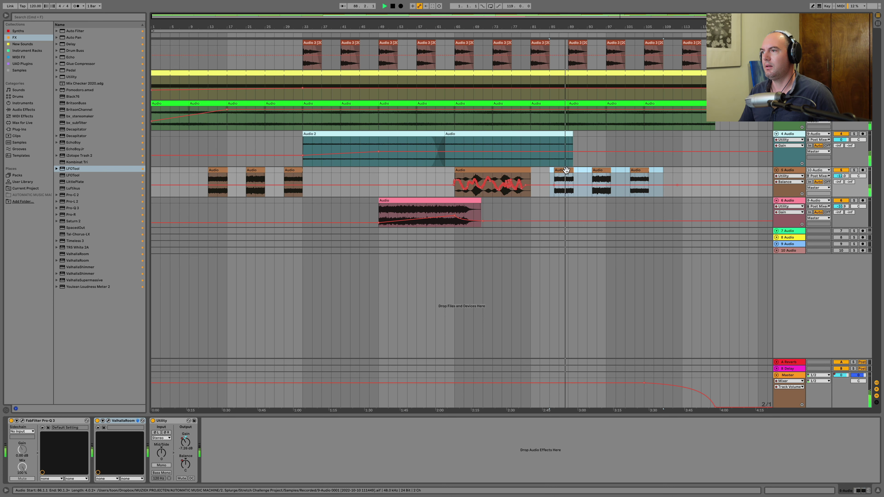
click(564, 170)
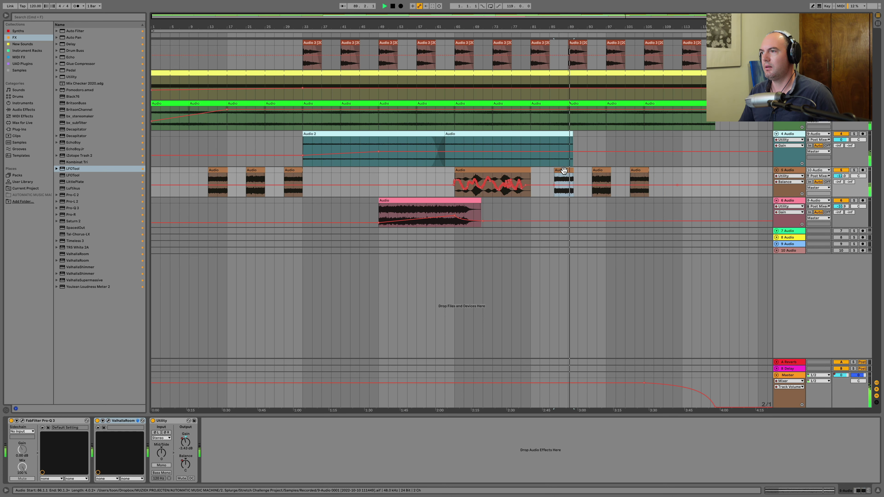
drag(564, 170, 594, 170)
drag(640, 171, 635, 171)
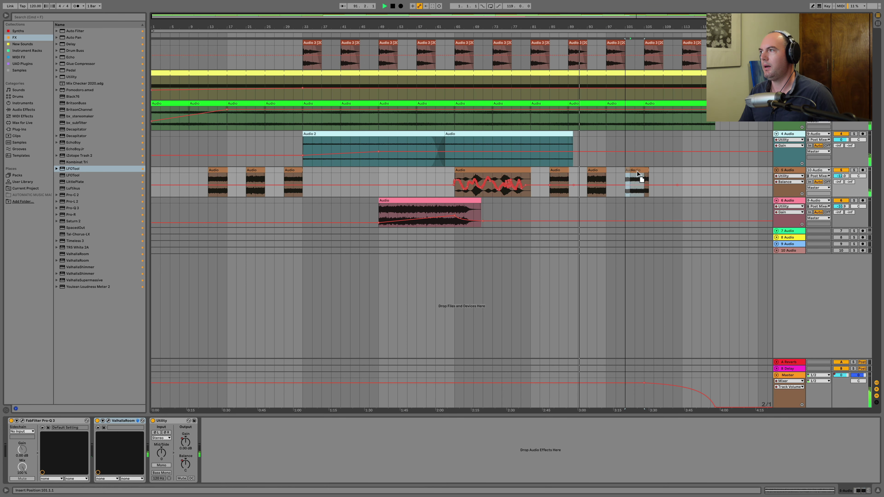
- Keep Utility as track 5's automation device and try to switch its displayed parameter from Balance to Gain
click(786, 182)
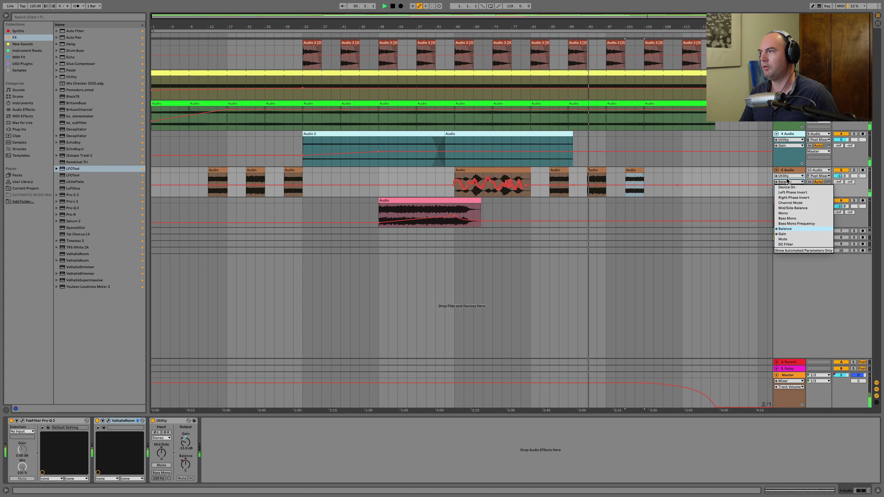
click(788, 176)
click(788, 176)
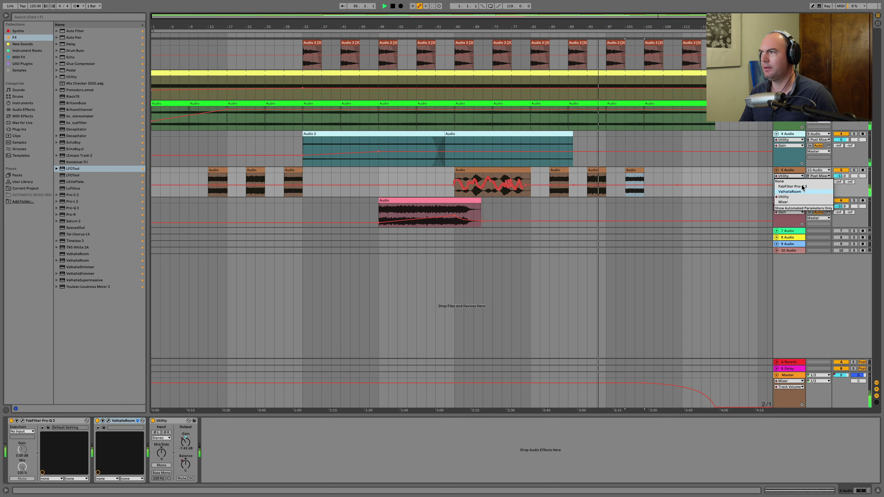
click(779, 196)
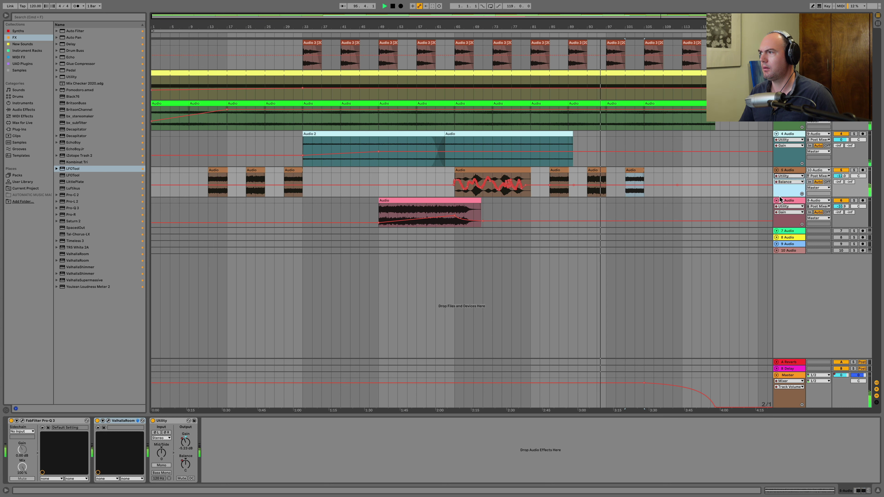
click(786, 182)
click(787, 234)
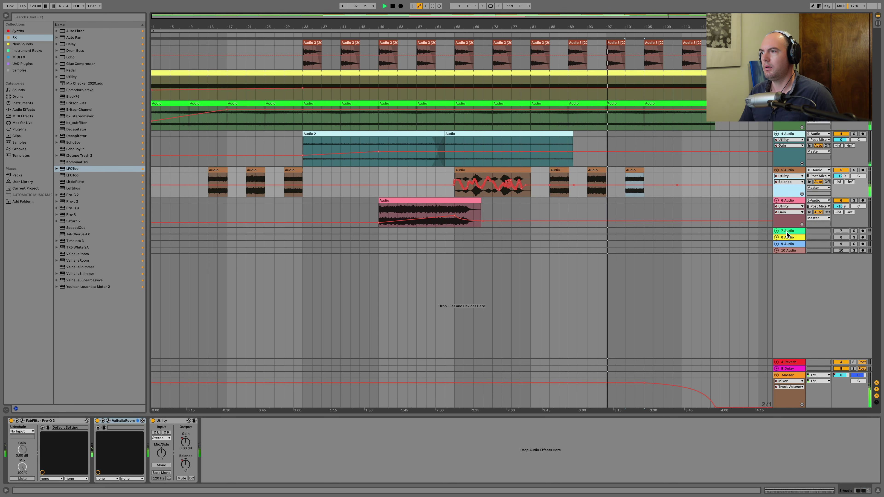